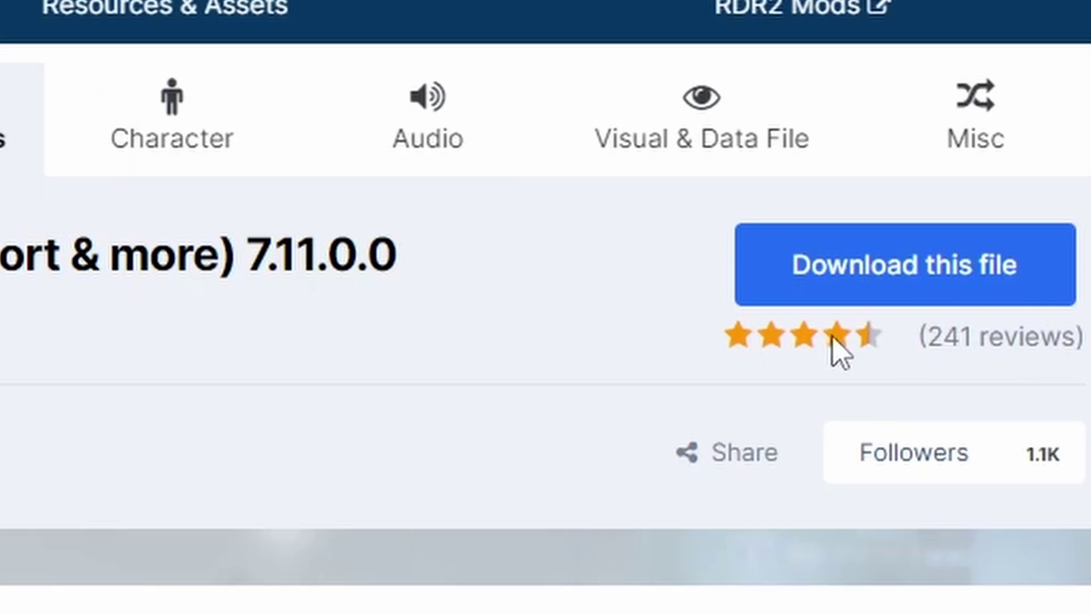
# Scroll through the Arrest Manager download page and the Rage.ISpatial error topic.
pyautogui.scroll(-3, 1084, 419)
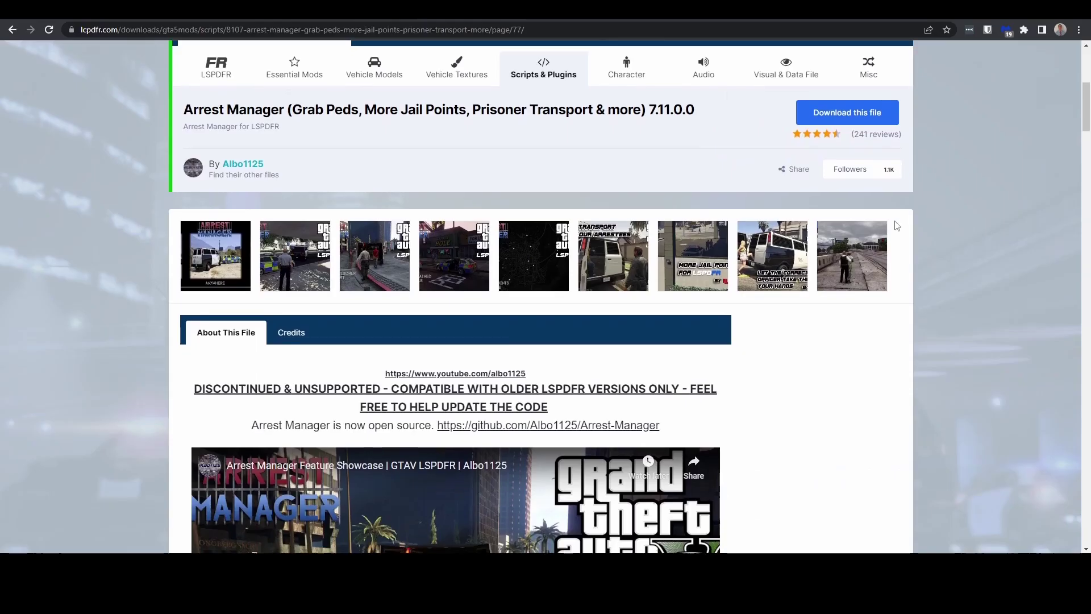
pyautogui.scroll(-10, 787, 233)
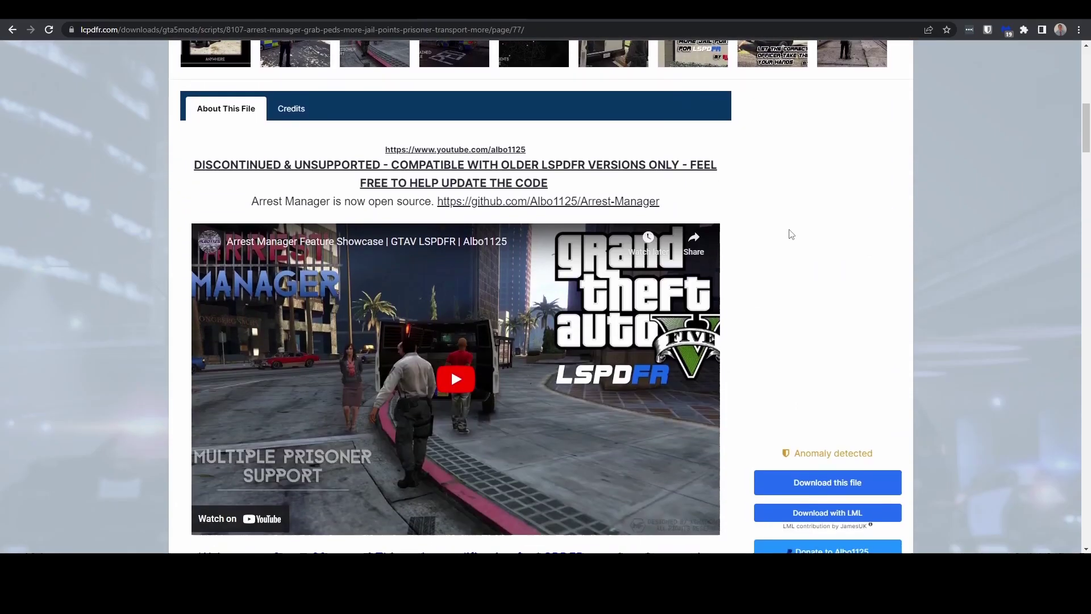
pyautogui.scroll(-3, 789, 245)
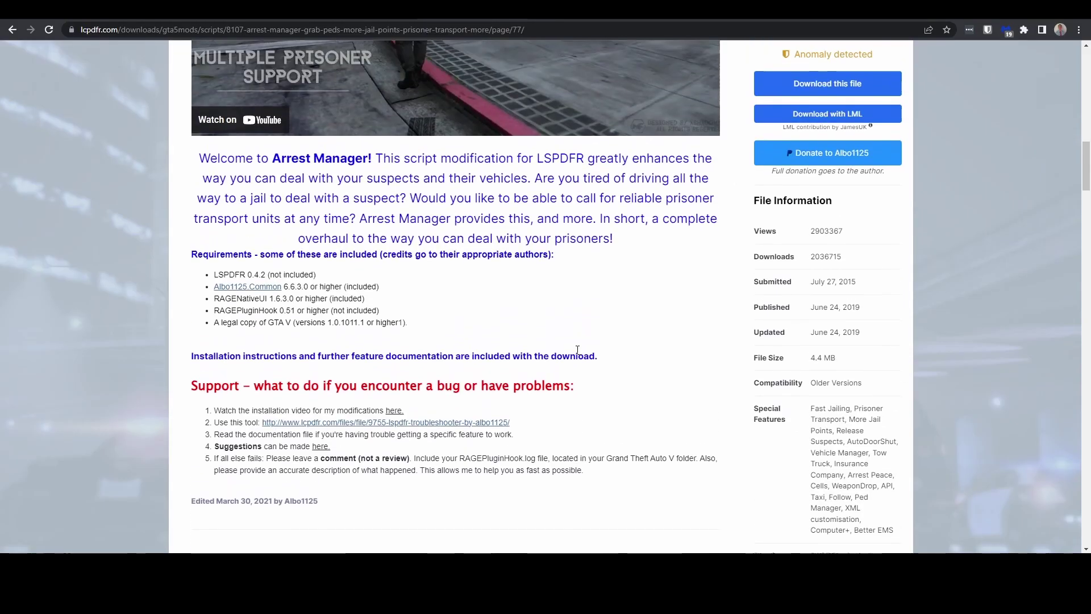
pyautogui.scroll(5, 577, 349)
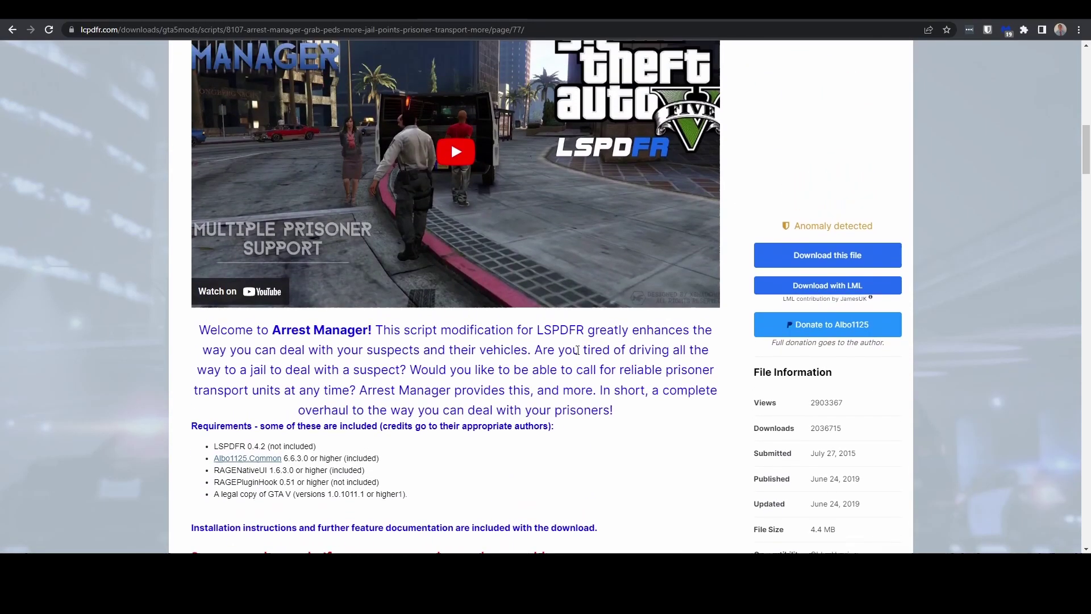
pyautogui.scroll(2, 577, 349)
pyautogui.scroll(-1, 577, 349)
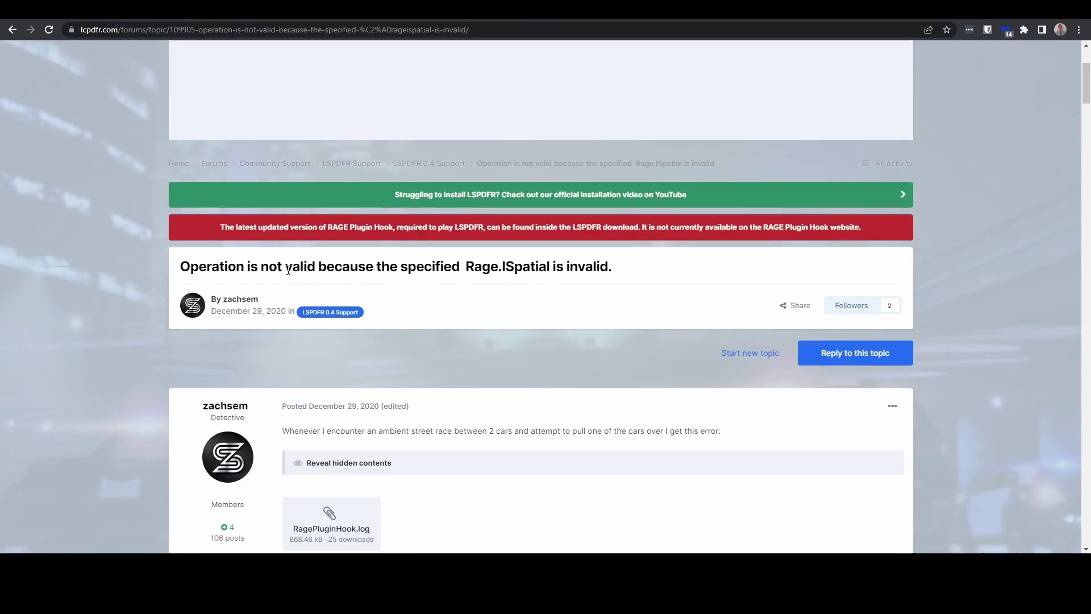
# Highlight the 'Rage.ISpatial is invalid' error text in the topic title.
pyautogui.moveTo(211, 268); pyautogui.dragTo(541, 285)
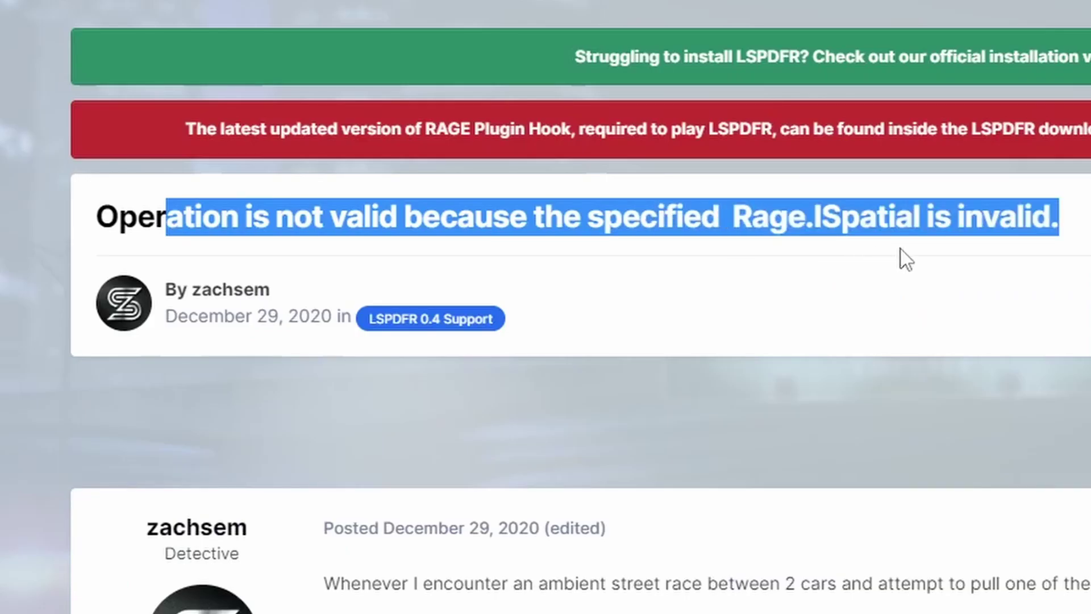
pyautogui.click(906, 259)
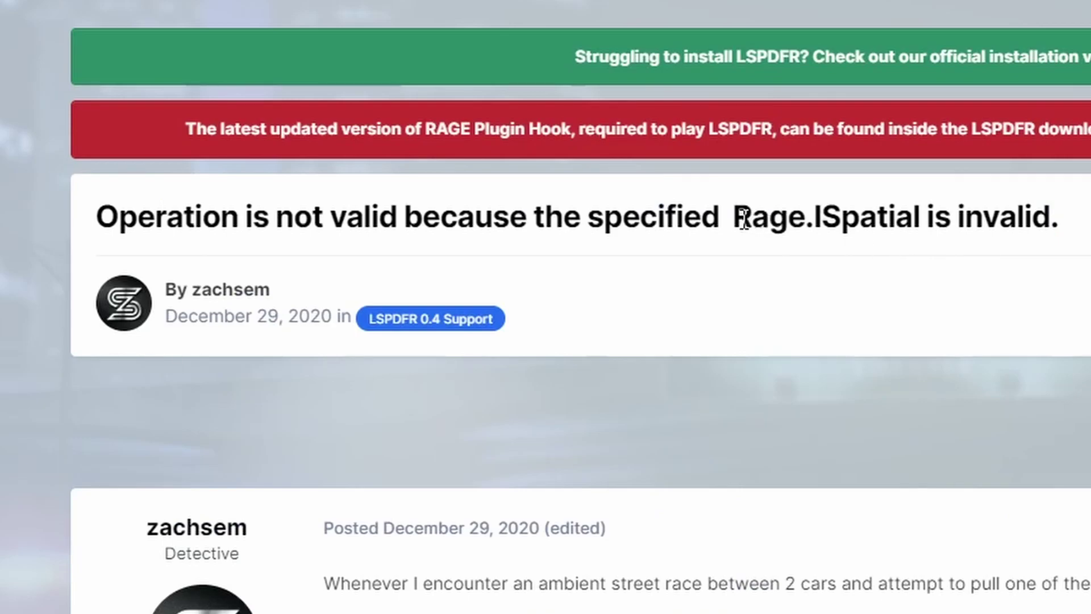
pyautogui.moveTo(749, 217); pyautogui.dragTo(994, 227)
pyautogui.click(994, 227)
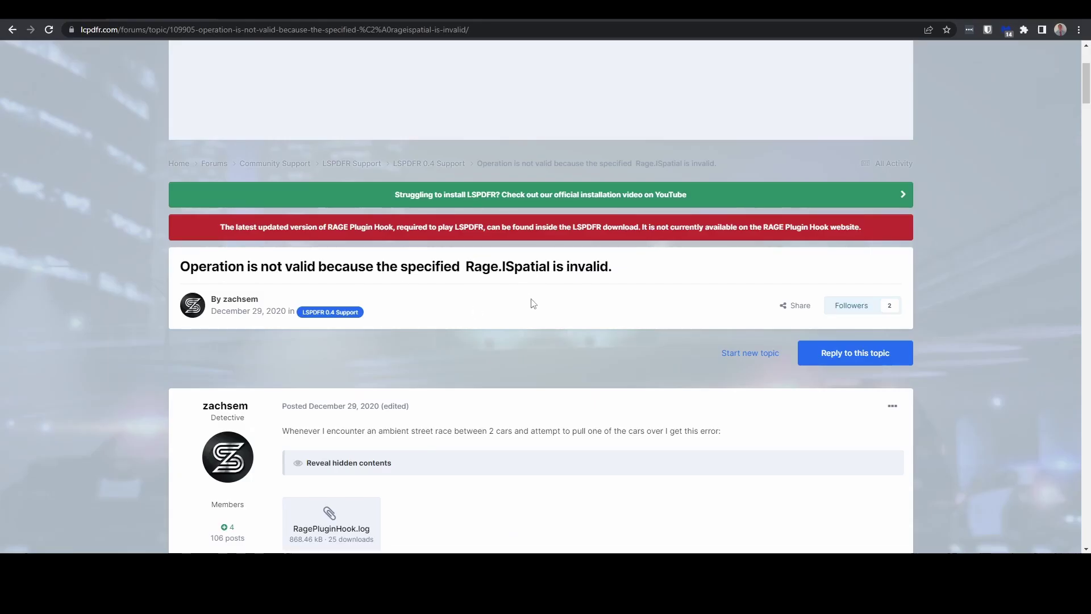
# Scroll to the quoted plugin log and highlight the Arrest Manager 7.11.0.0 line.
pyautogui.scroll(-7, 493, 257)
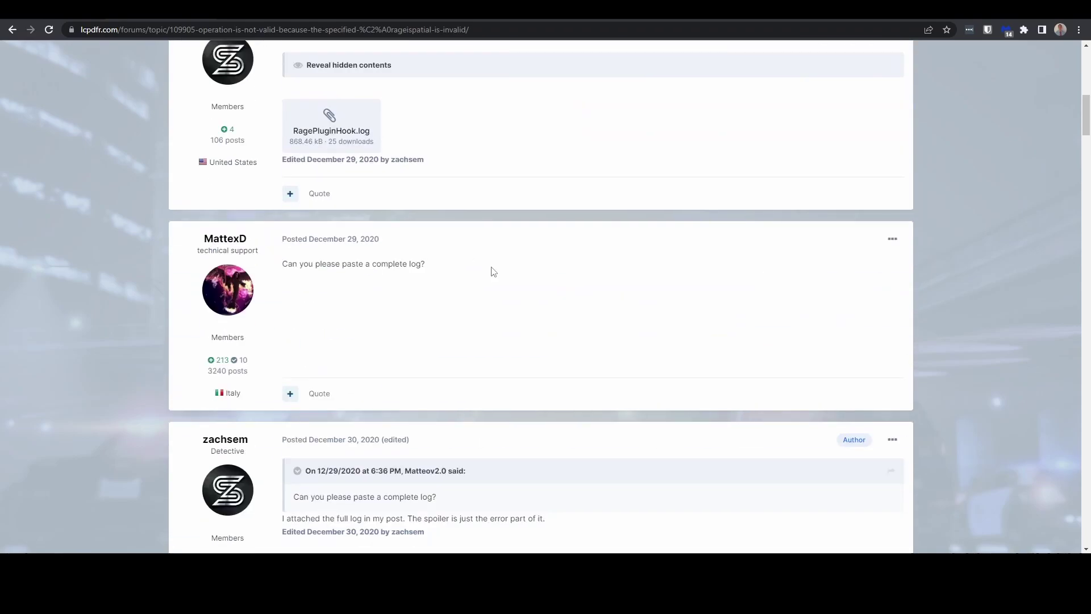
pyautogui.scroll(-20, 493, 272)
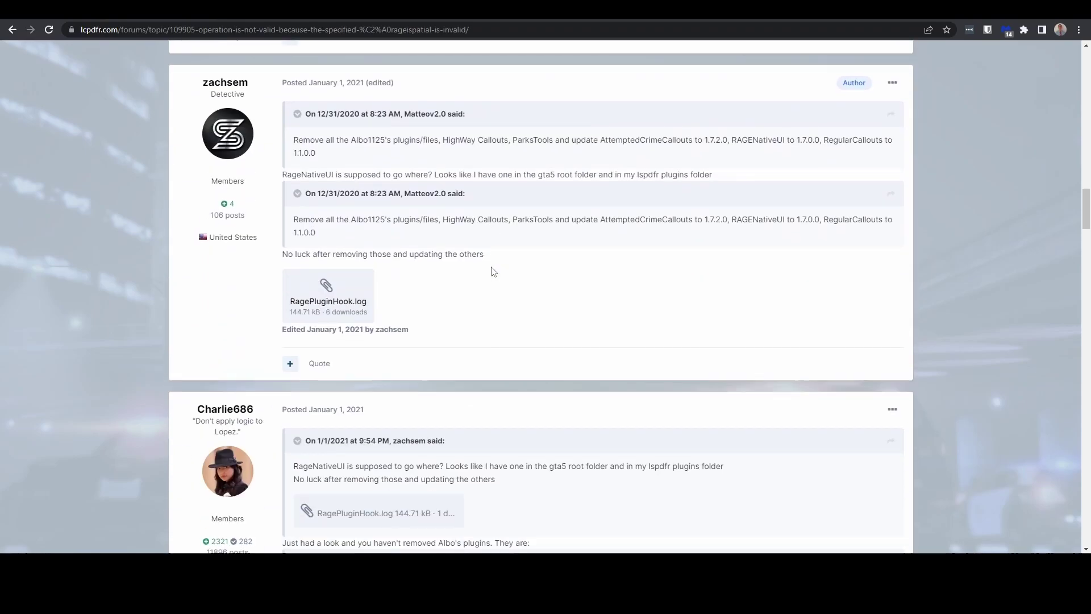
pyautogui.scroll(-10, 494, 272)
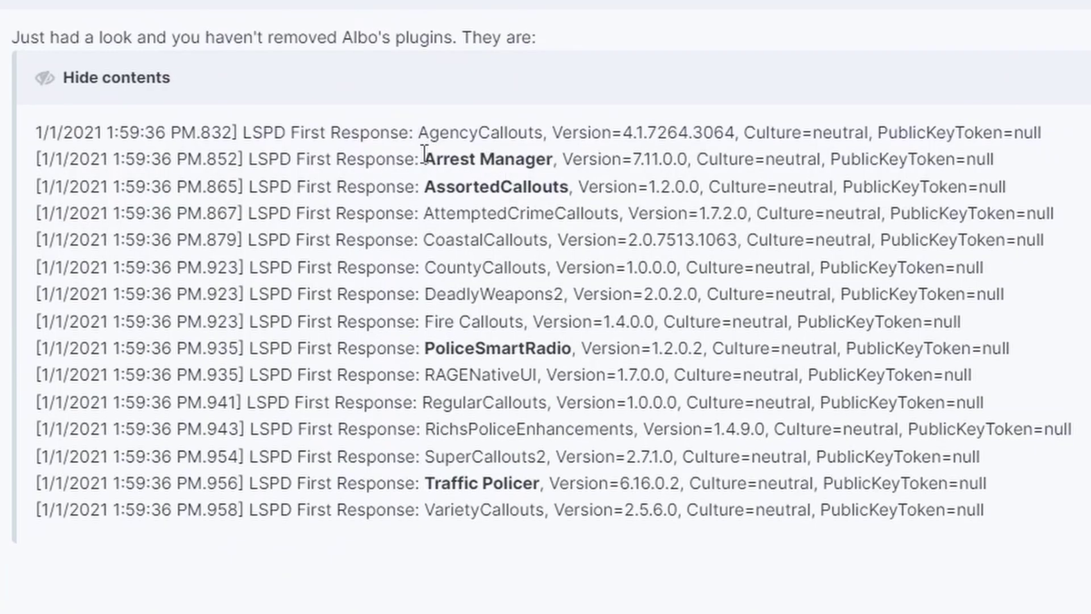
pyautogui.moveTo(55, 159); pyautogui.dragTo(961, 160)
pyautogui.click(523, 160)
pyautogui.moveTo(336, 159); pyautogui.dragTo(562, 191)
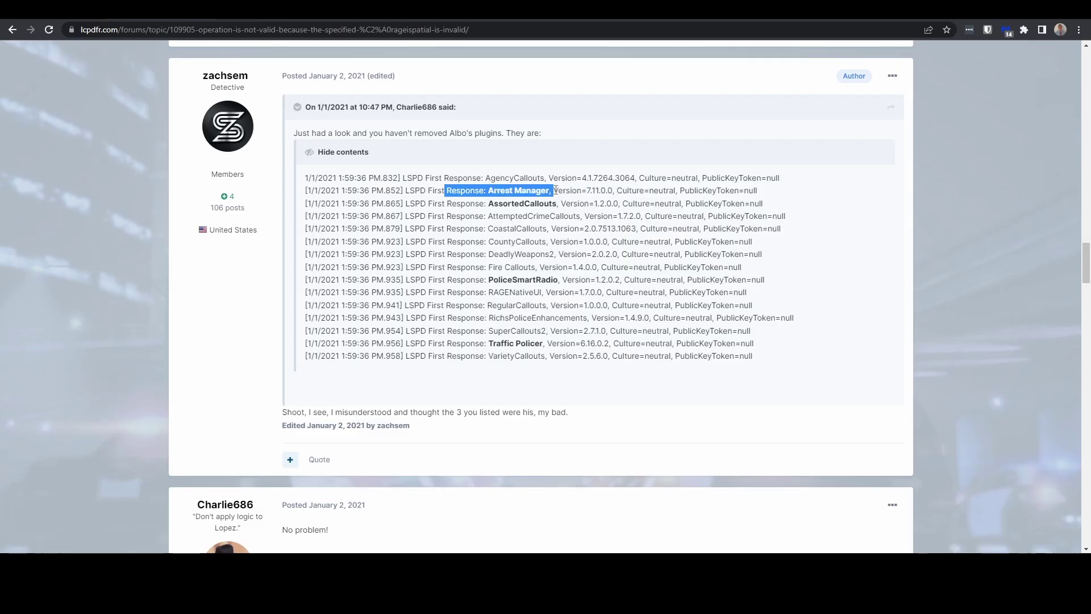
pyautogui.click(534, 195)
# Clear the Arrest Manager highlight and scroll through the changelog.
pyautogui.click(557, 190)
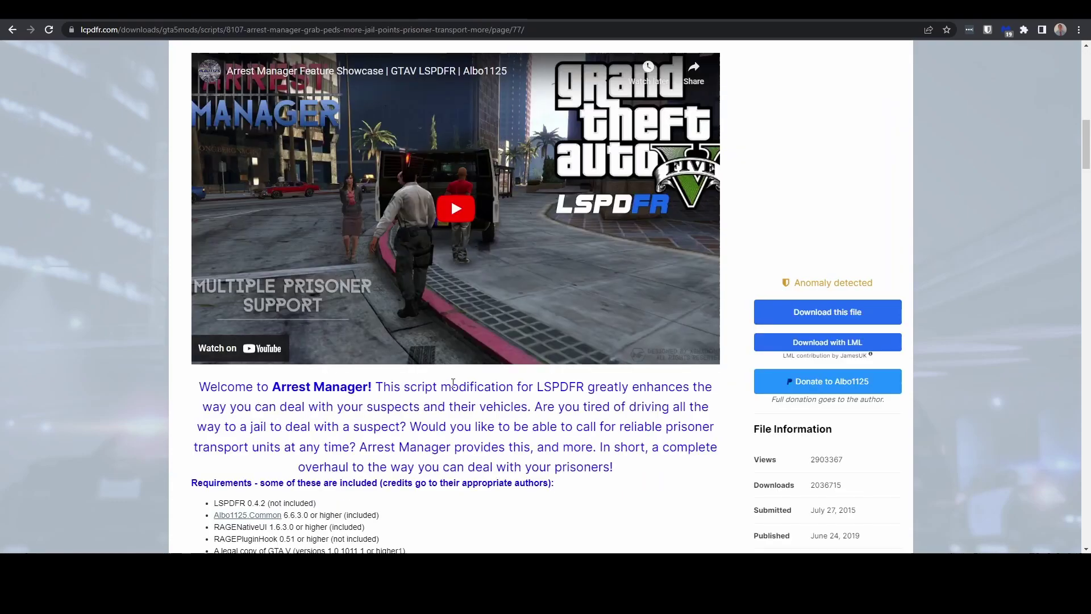
pyautogui.scroll(-5, 453, 382)
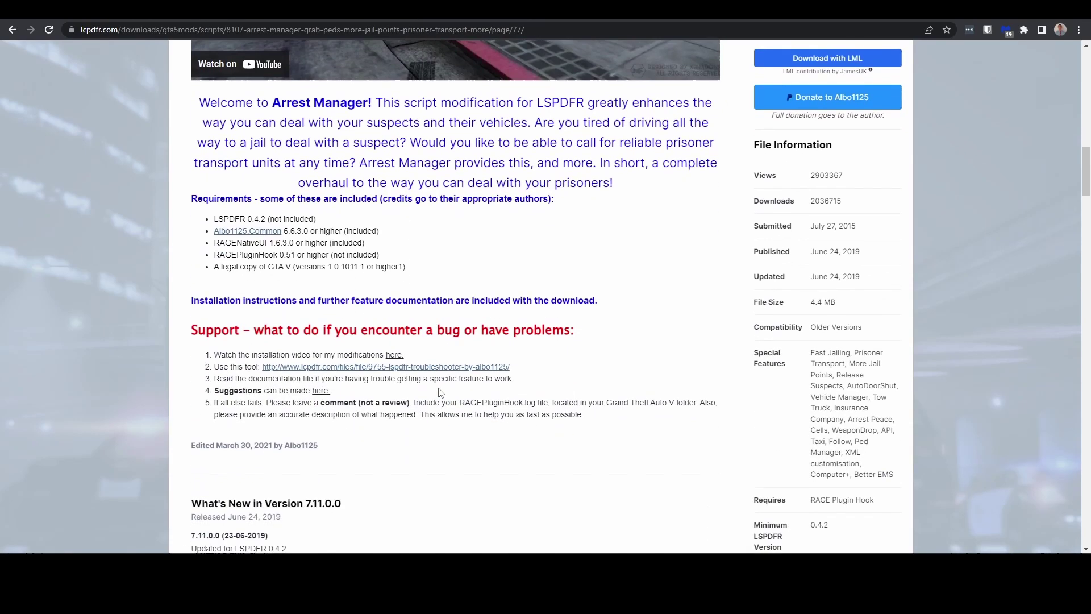
pyautogui.scroll(-4, 441, 392)
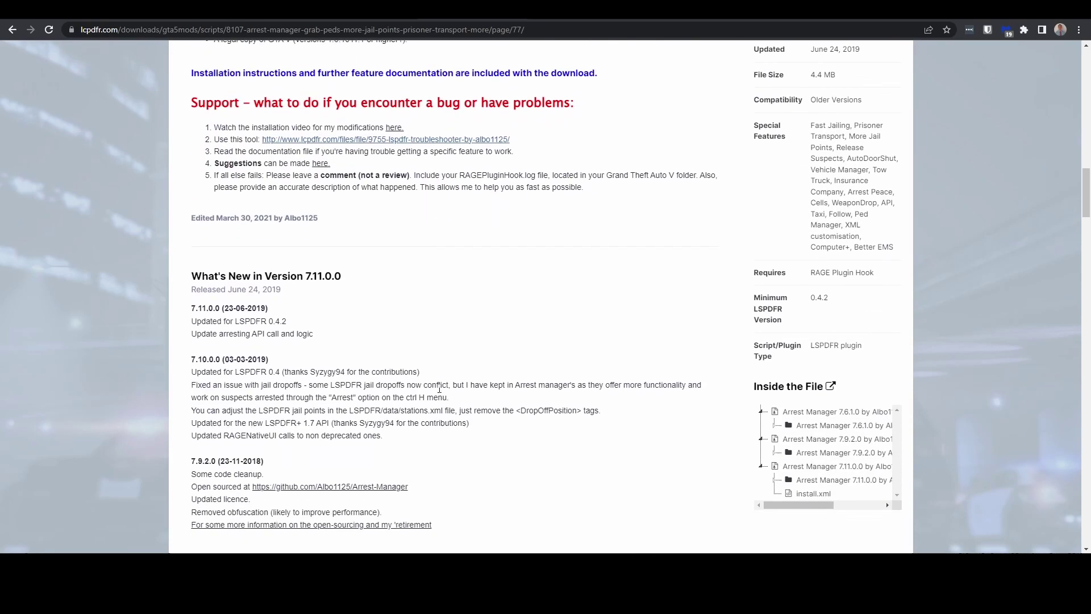
pyautogui.scroll(7, 439, 389)
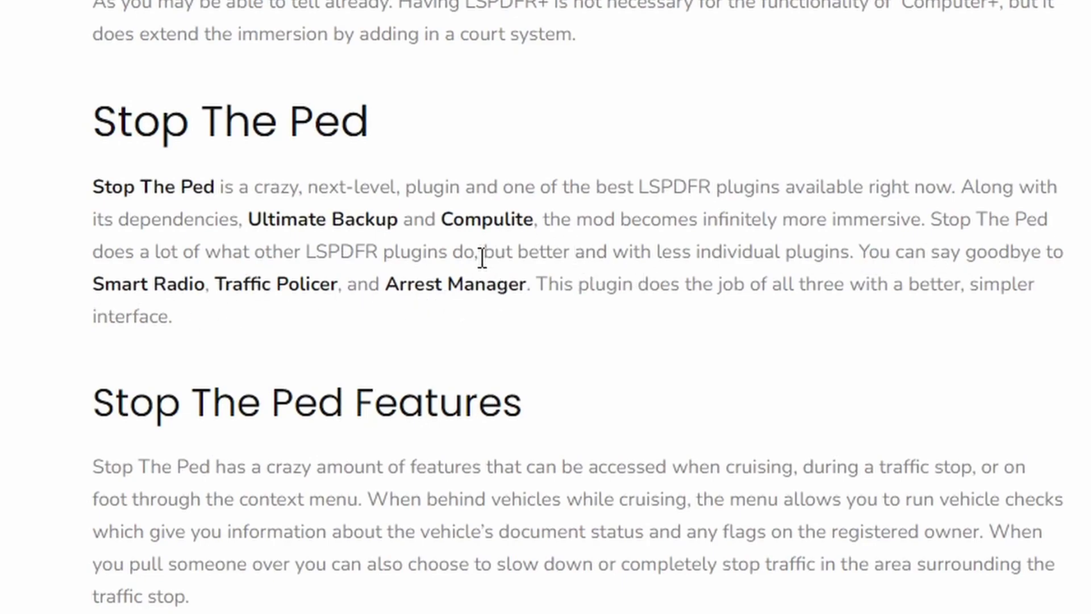
# Open the Arrest Manager download page and note its June 24, 2019 update and Older Versions compatibility.
pyautogui.click(487, 287)
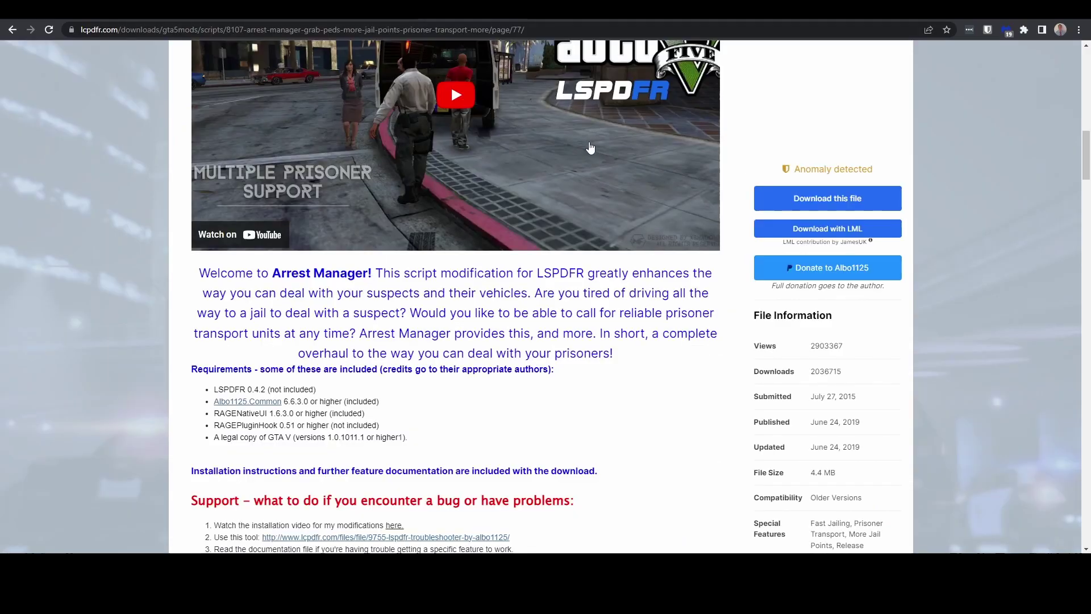
pyautogui.scroll(-3, 779, 142)
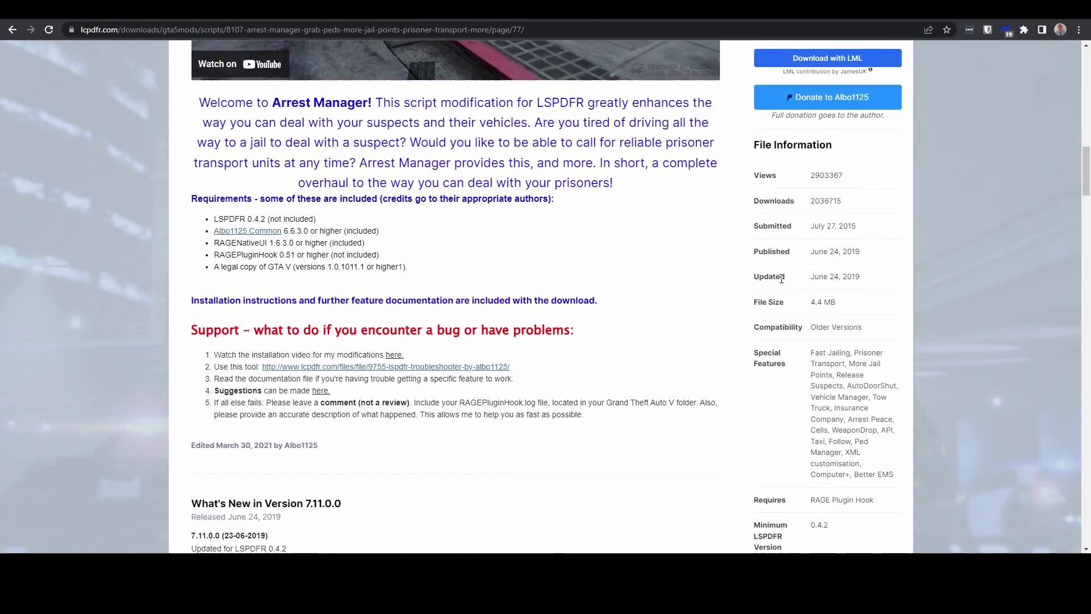
pyautogui.moveTo(782, 278); pyautogui.dragTo(882, 278)
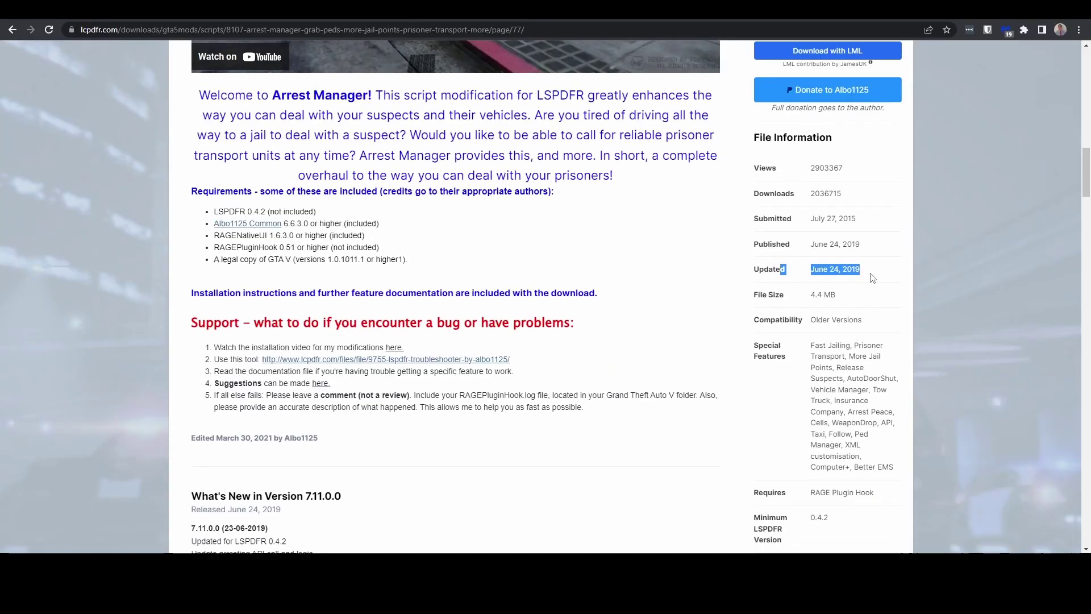
pyautogui.scroll(-3, 639, 91)
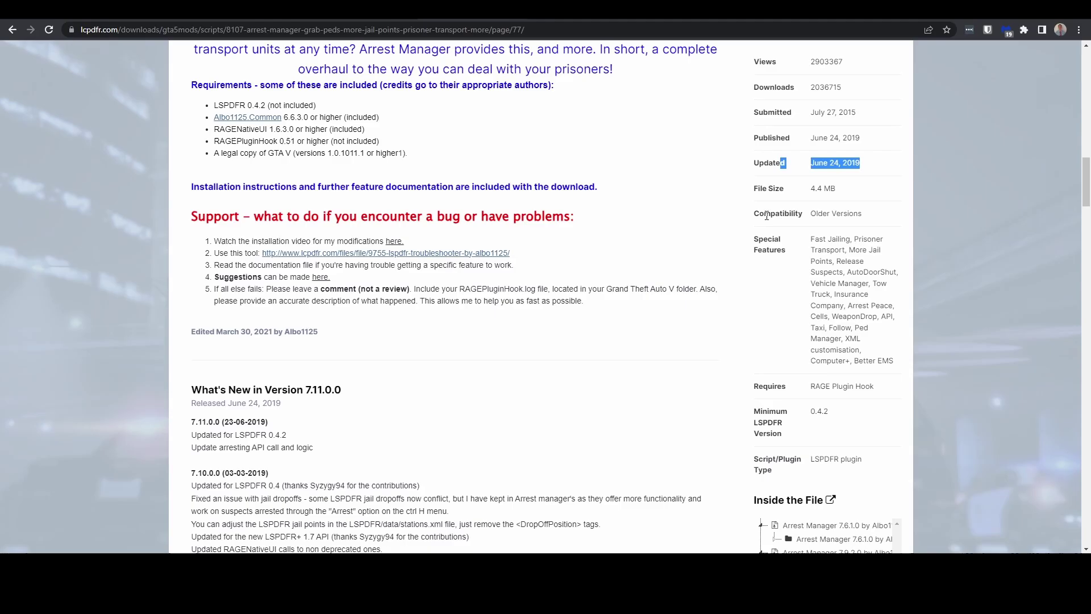
pyautogui.moveTo(754, 215); pyautogui.dragTo(853, 218)
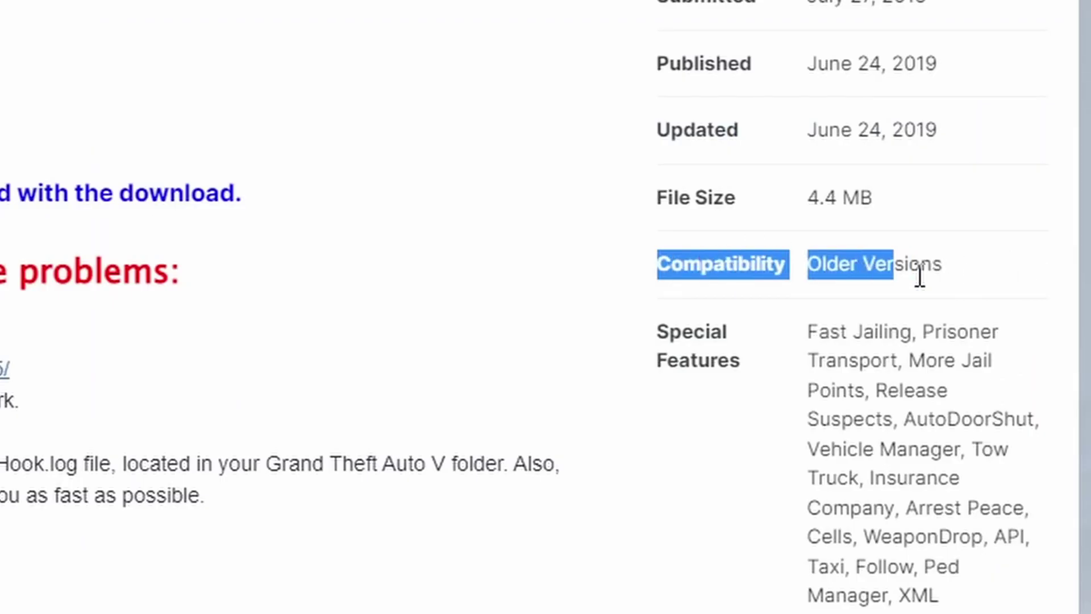
pyautogui.moveTo(919, 277); pyautogui.dragTo(964, 282)
# Highlight the DISCONTINUED & UNSUPPORTED notice at the top of the description.
pyautogui.scroll(9, 409, 188)
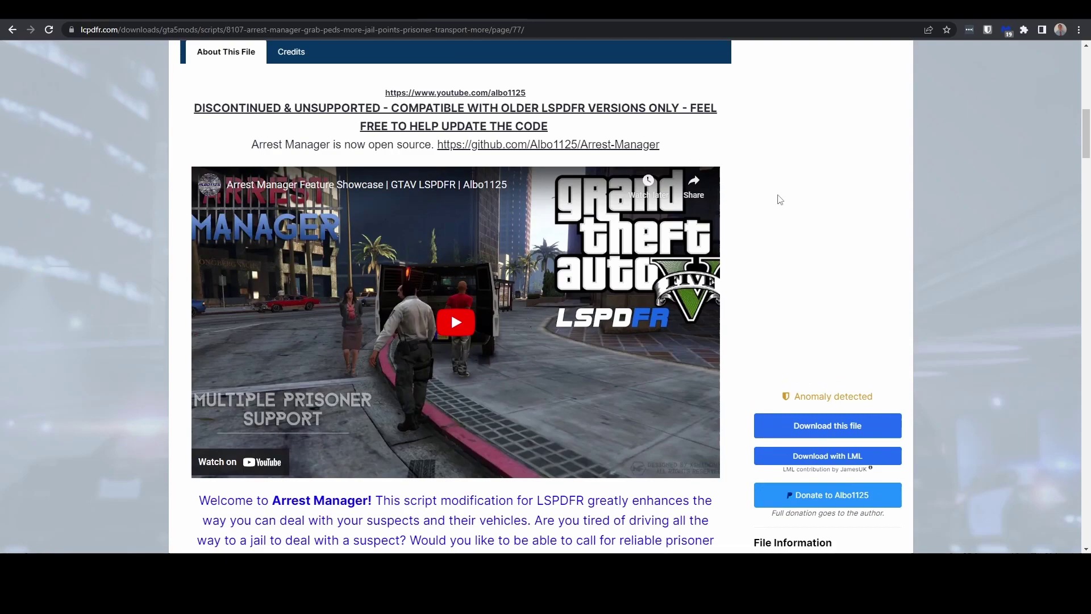
pyautogui.scroll(1, 484, 182)
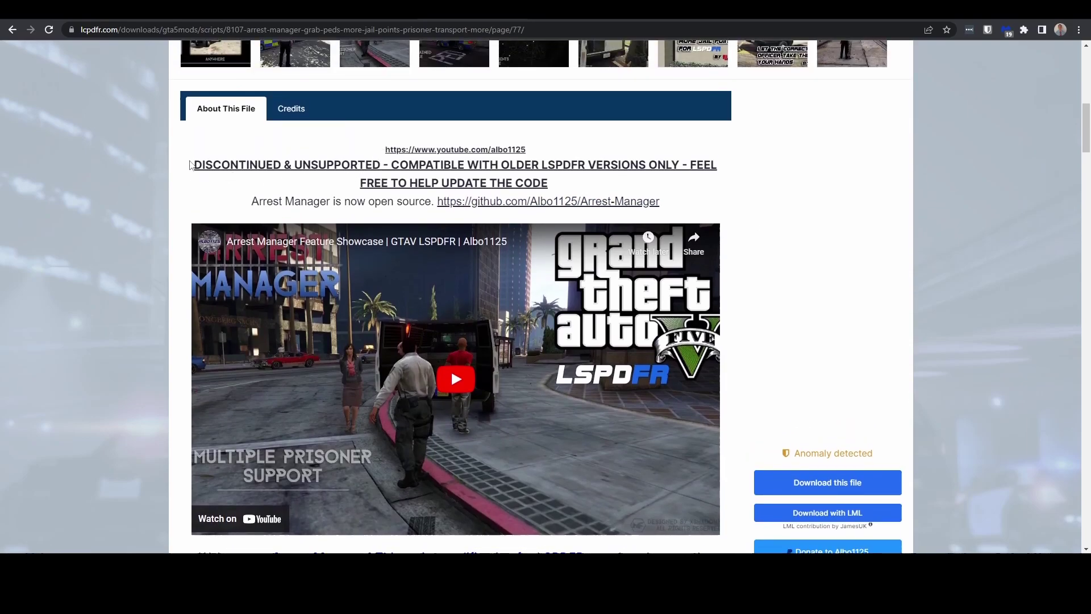
pyautogui.moveTo(191, 160); pyautogui.dragTo(913, 202)
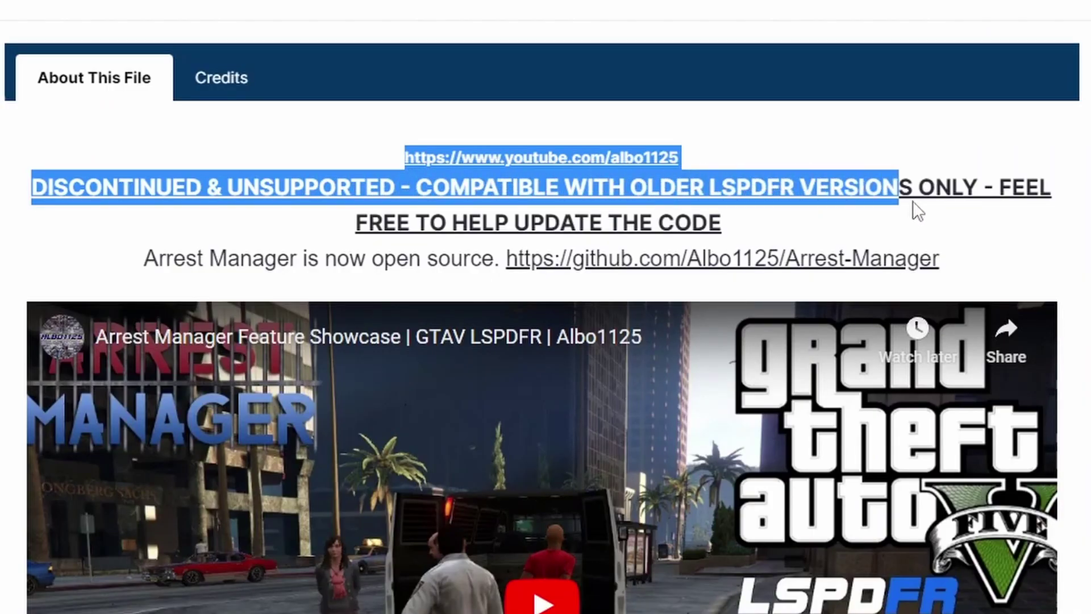
pyautogui.click(949, 203)
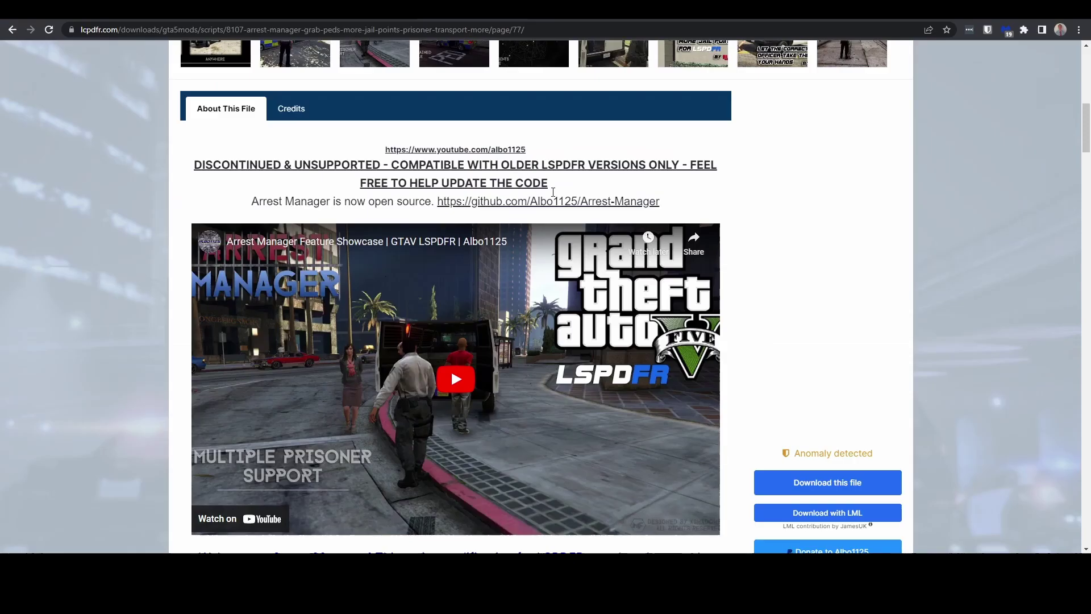
# Highlight the 0.4.2 minimum LSPDFR version, then scroll back toward the description.
pyautogui.scroll(-8, 880, 277)
pyautogui.scroll(-4, 879, 278)
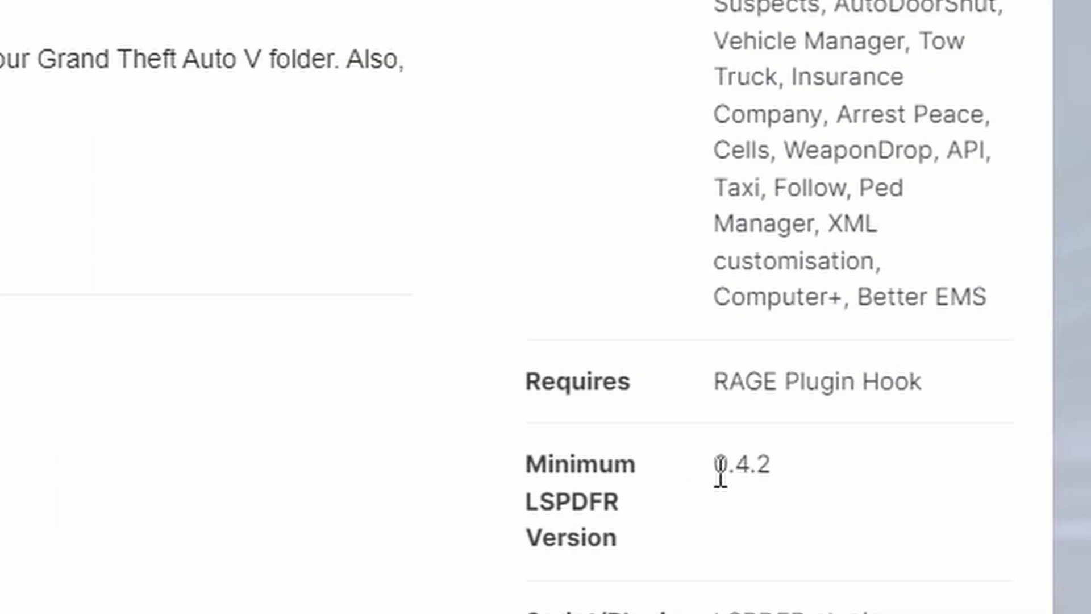
pyautogui.moveTo(812, 358); pyautogui.dragTo(837, 362)
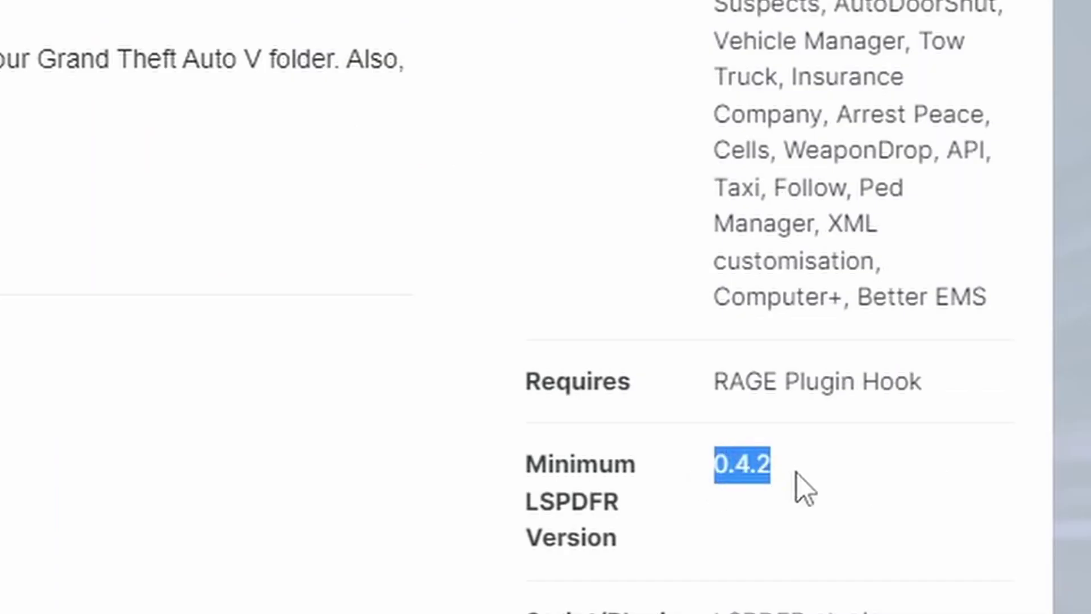
pyautogui.click(837, 362)
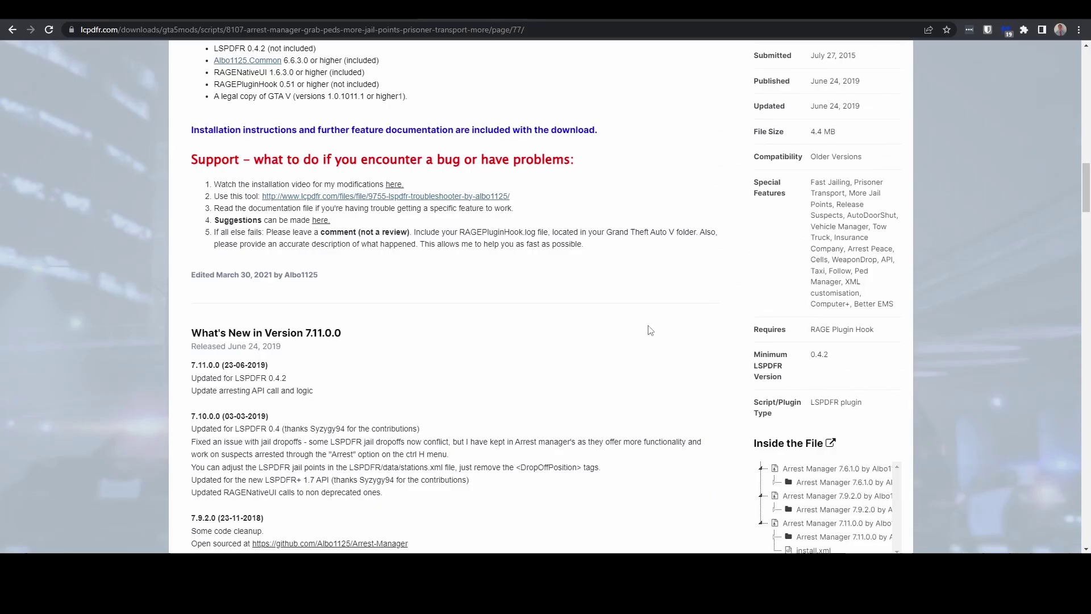
pyautogui.scroll(12, 650, 330)
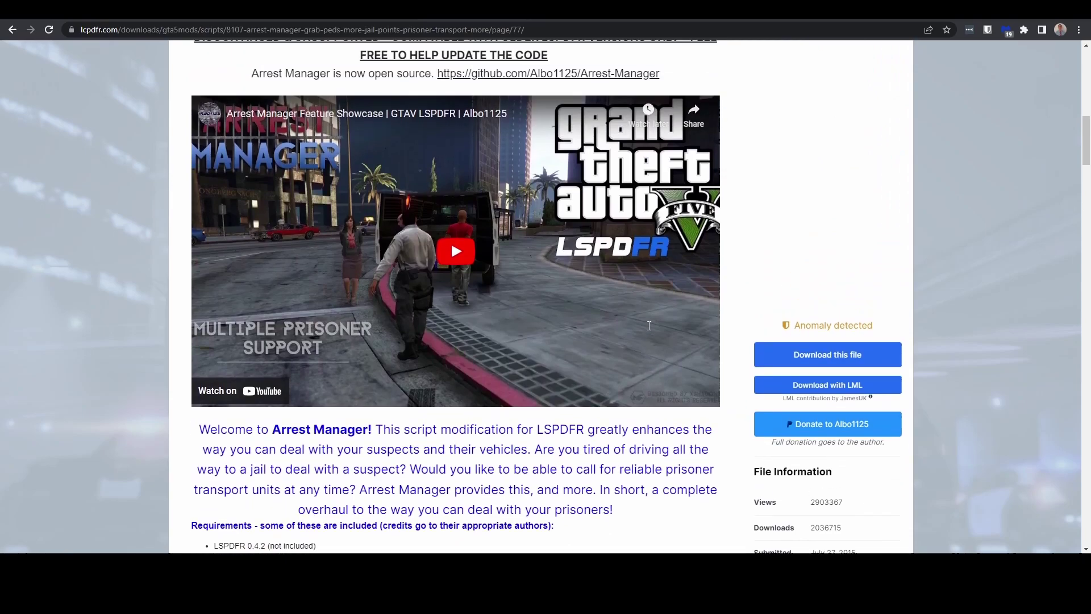
# Scroll up to the Arrest Manager 7.11.0.0 title and author credit.
pyautogui.scroll(2, 649, 325)
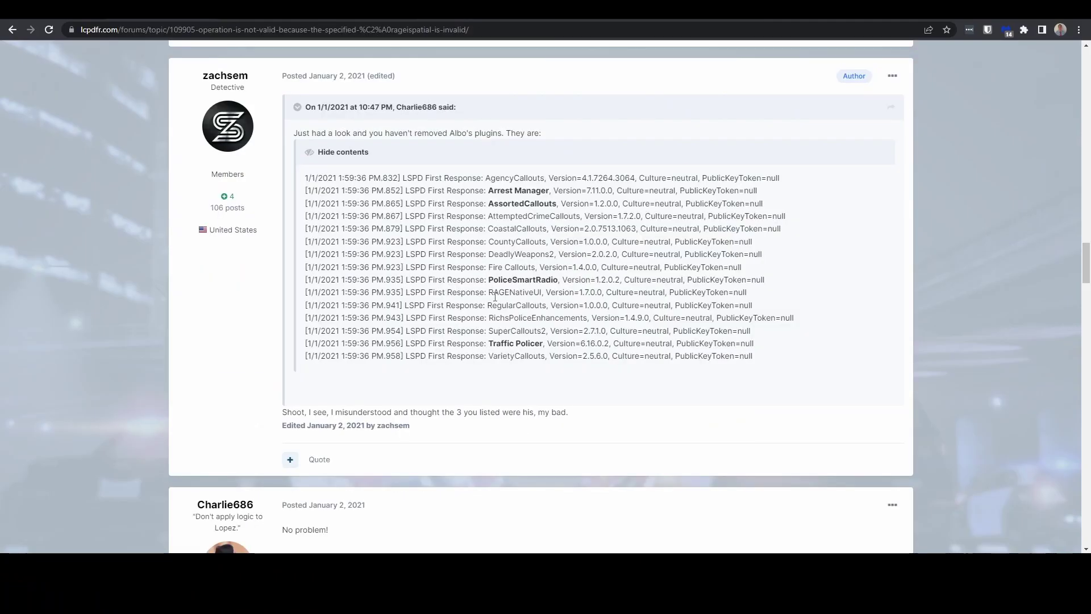
# Scroll down through the forum replies to the note that the author retired.
pyautogui.scroll(-20, 495, 297)
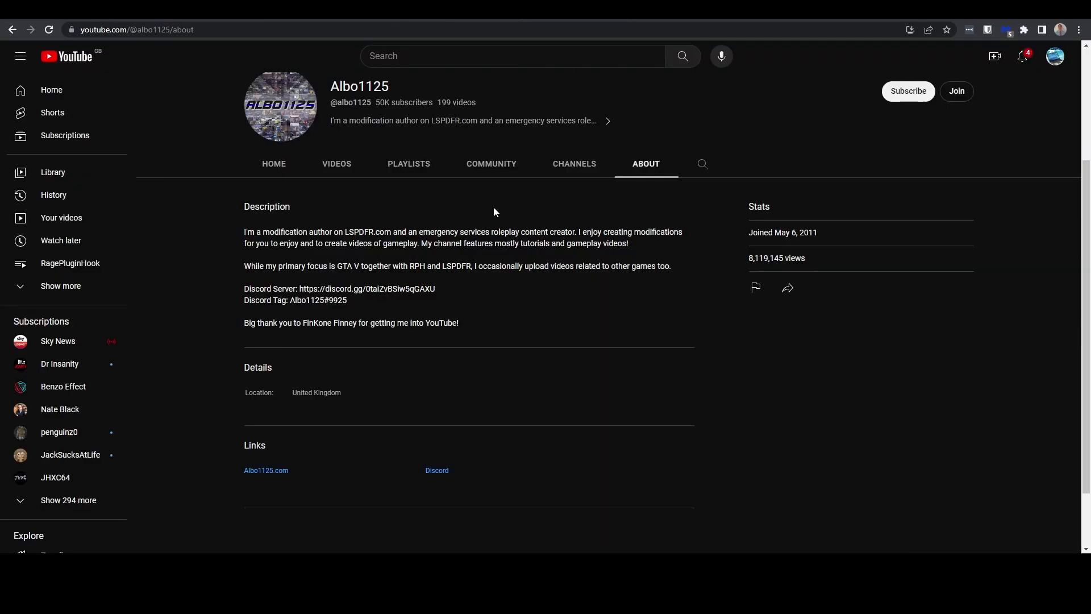
pyautogui.click(291, 165)
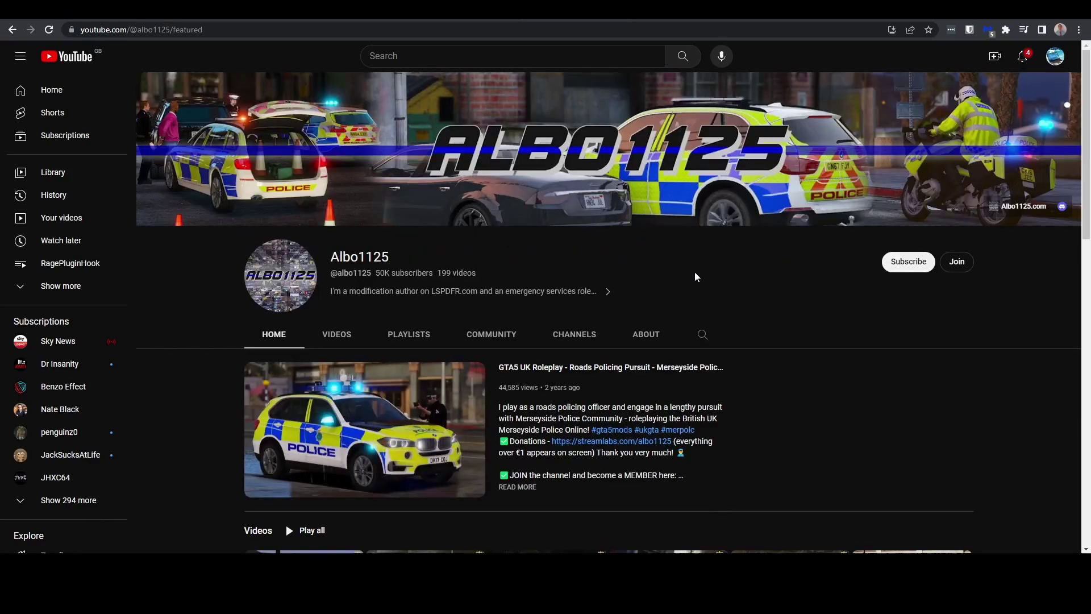
pyautogui.scroll(-2, 697, 277)
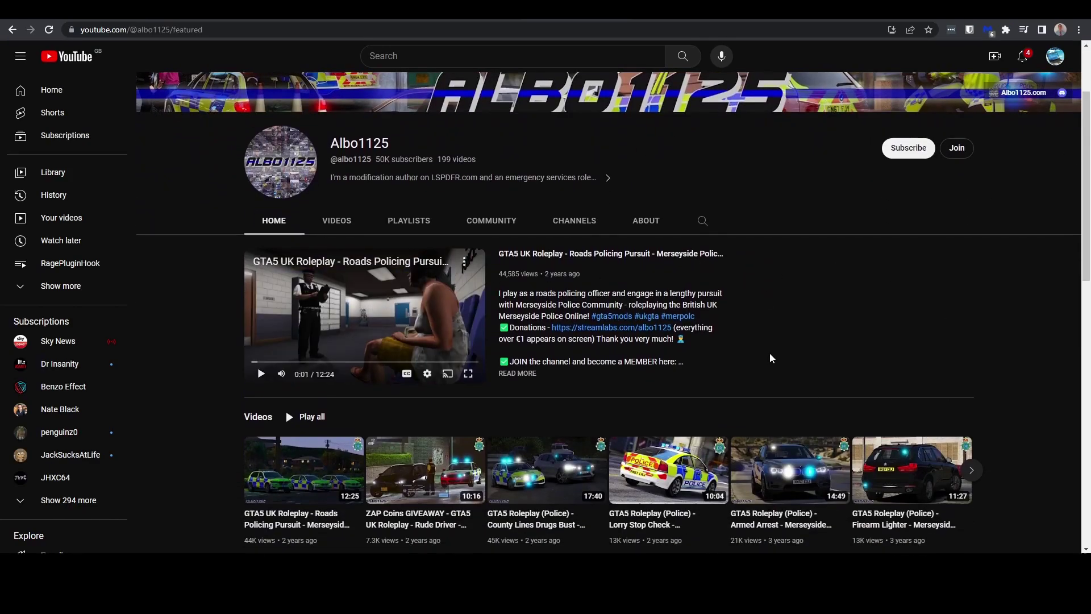
pyautogui.click(338, 221)
pyautogui.scroll(-1, 327, 292)
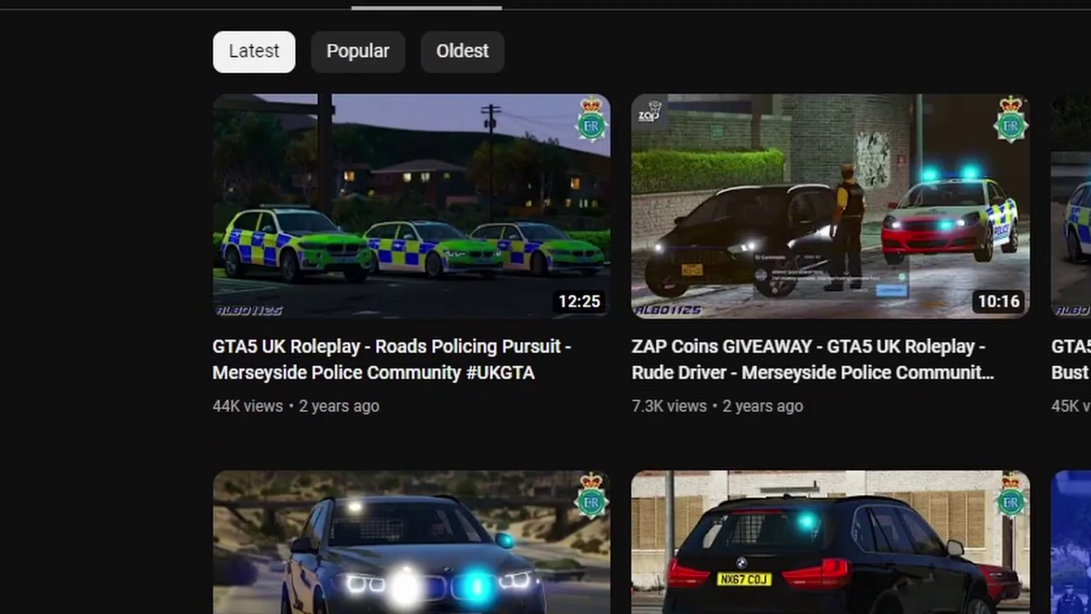
pyautogui.click(646, 334)
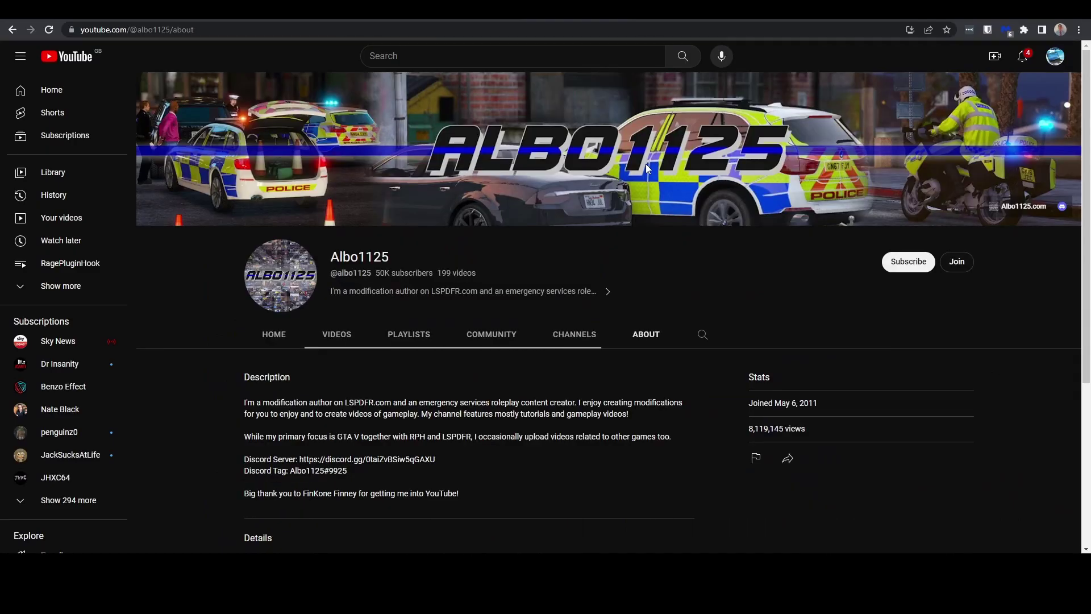
pyautogui.scroll(-3, 663, 206)
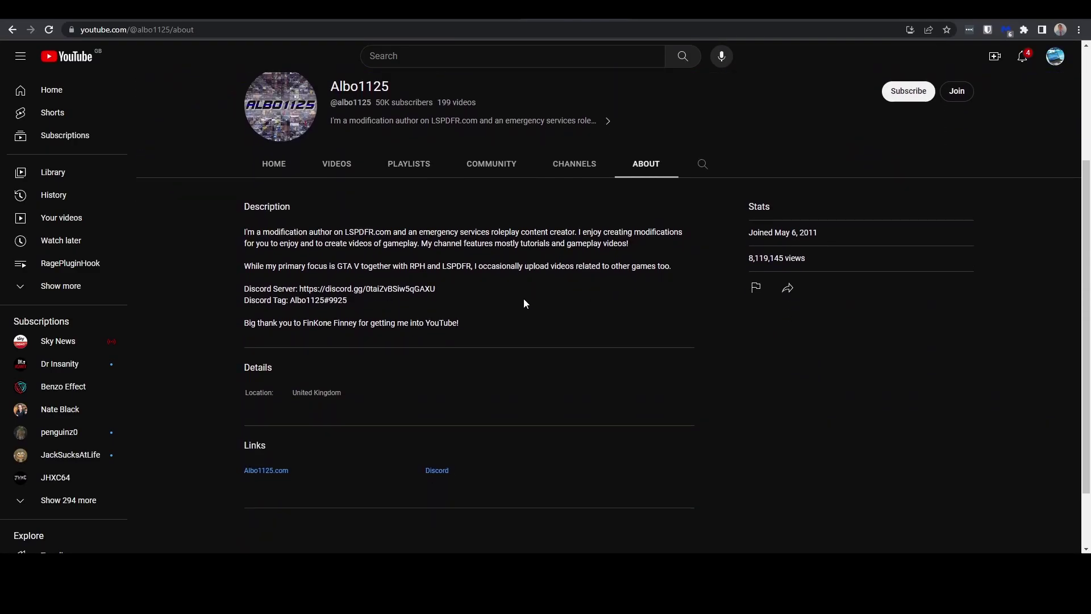
pyautogui.scroll(3, 414, 267)
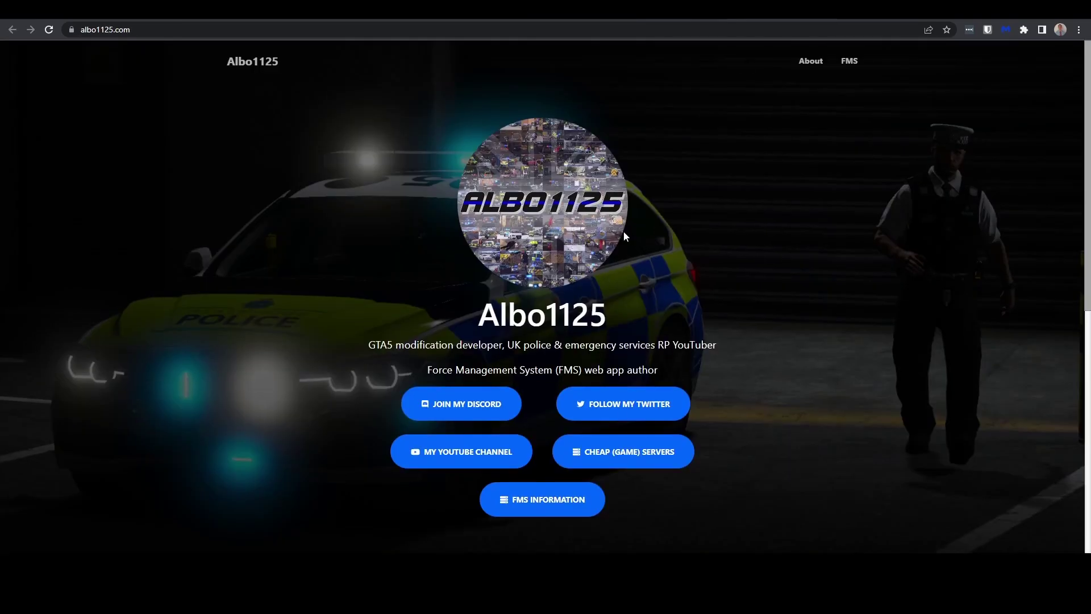
# Scroll albo1125.com down to the footer and back up.
pyautogui.scroll(-5, 623, 231)
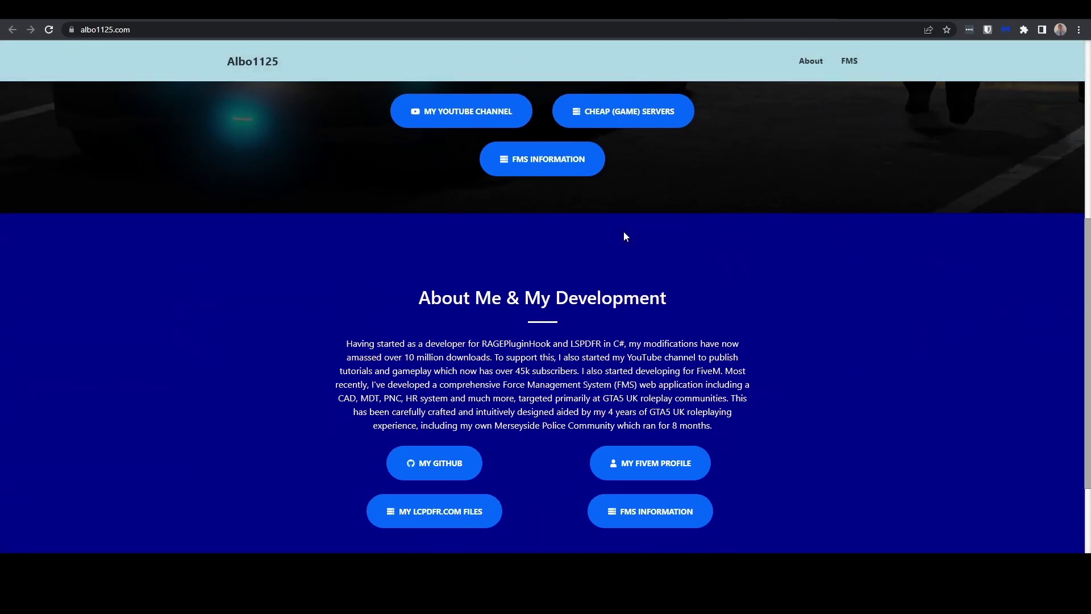
pyautogui.scroll(-3, 624, 233)
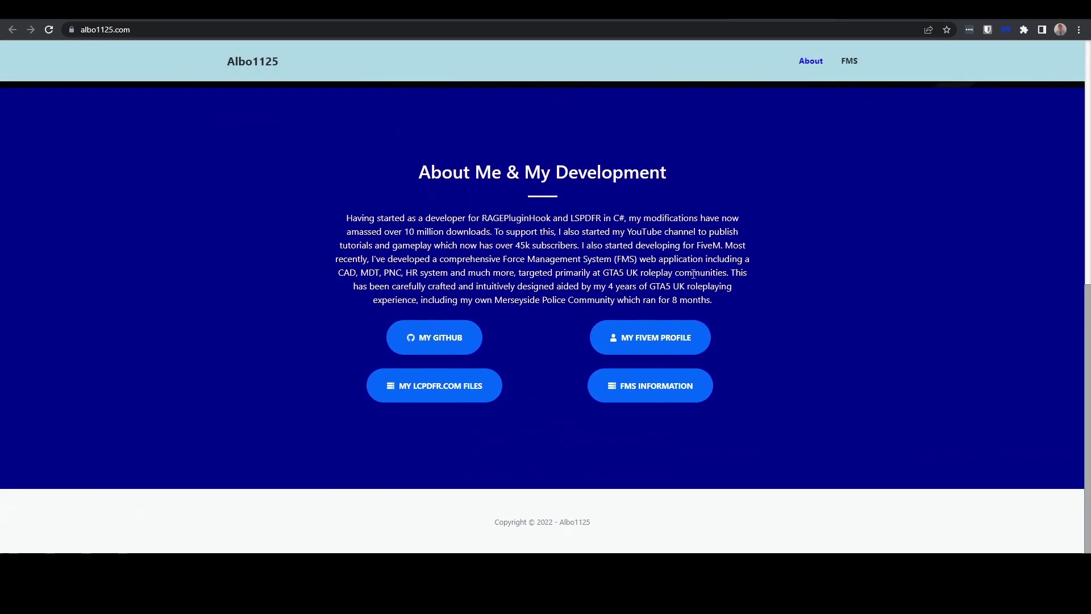
pyautogui.scroll(8, 682, 282)
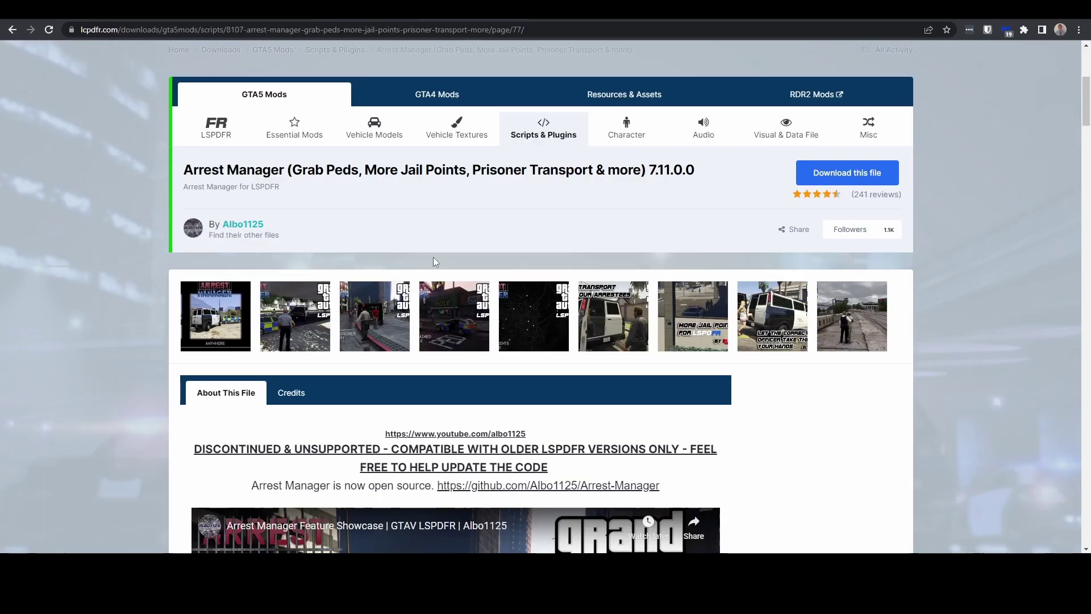
pyautogui.scroll(-3, 429, 273)
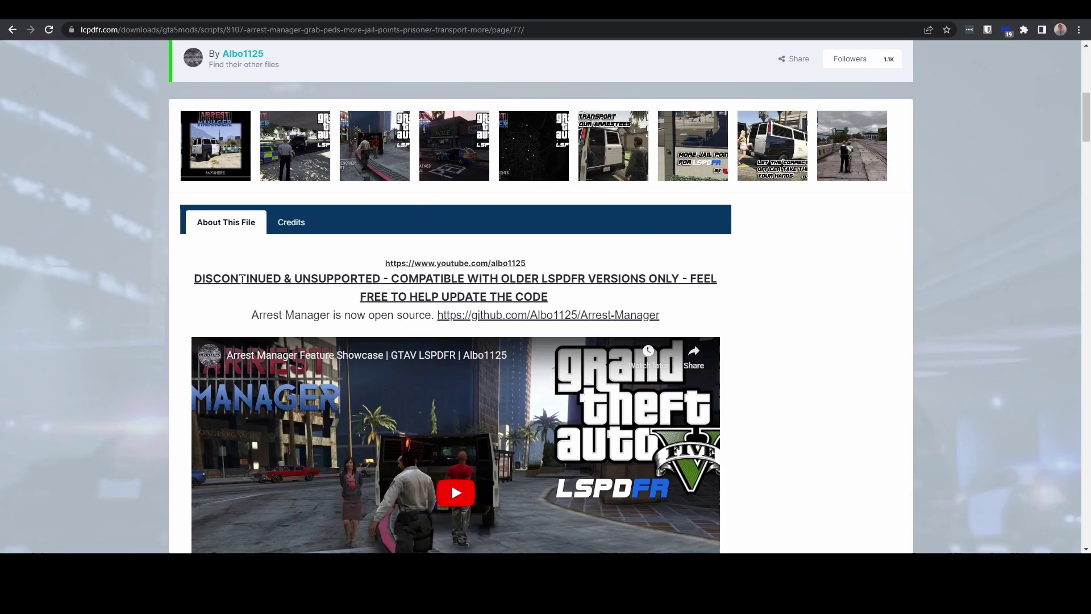
# Scroll the Arrest Manager page up slightly.
pyautogui.scroll(1, 244, 250)
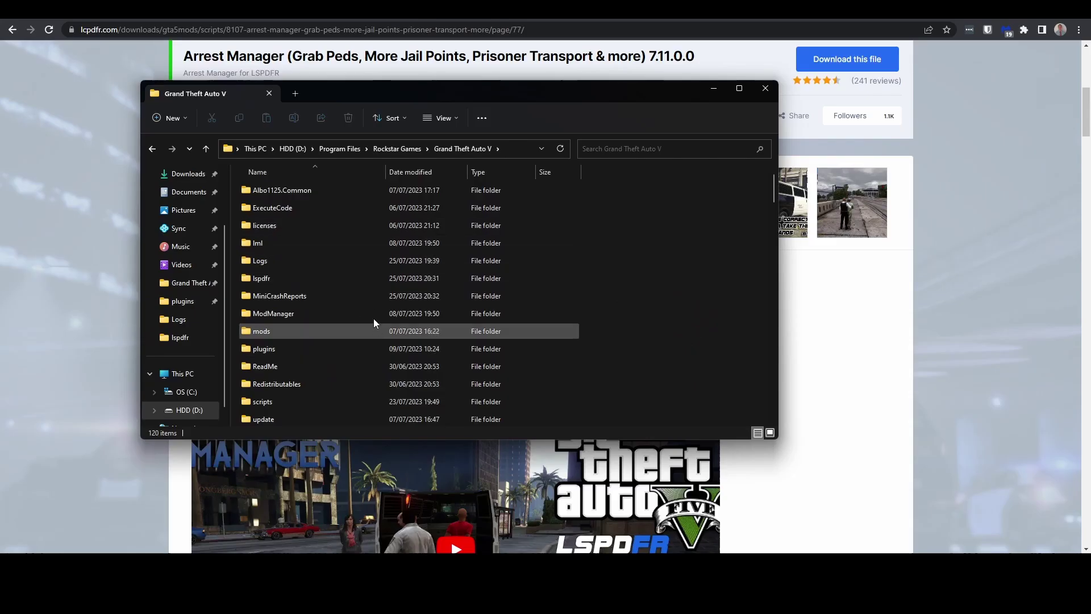
# Scroll the game folder and narrow its window to uncover the webpage.
pyautogui.scroll(-5, 350, 302)
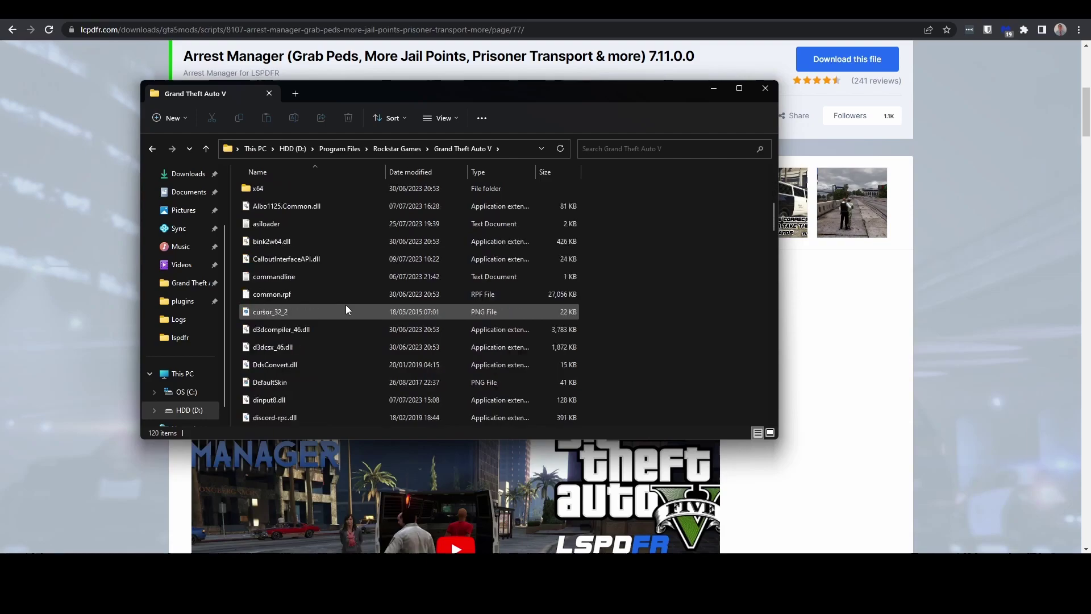
pyautogui.scroll(-8, 364, 316)
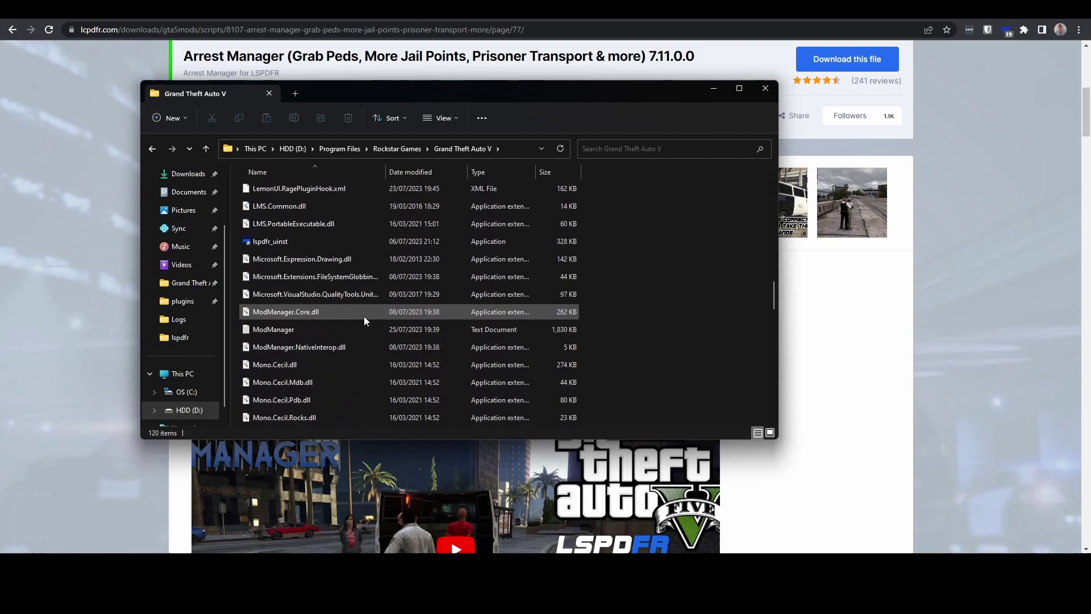
pyautogui.scroll(13, 364, 316)
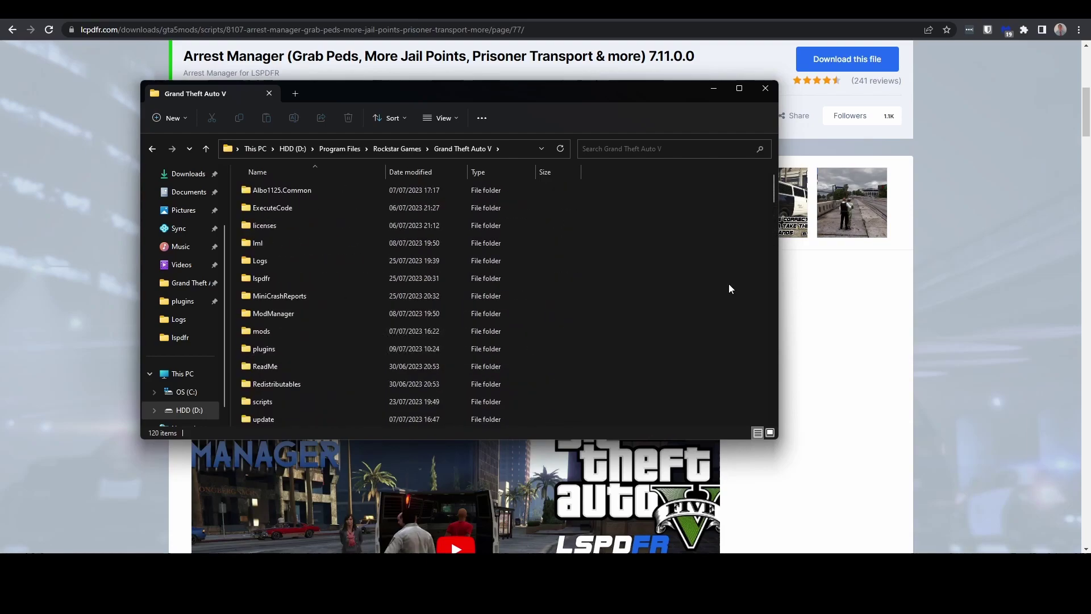
pyautogui.moveTo(776, 273); pyautogui.dragTo(574, 273)
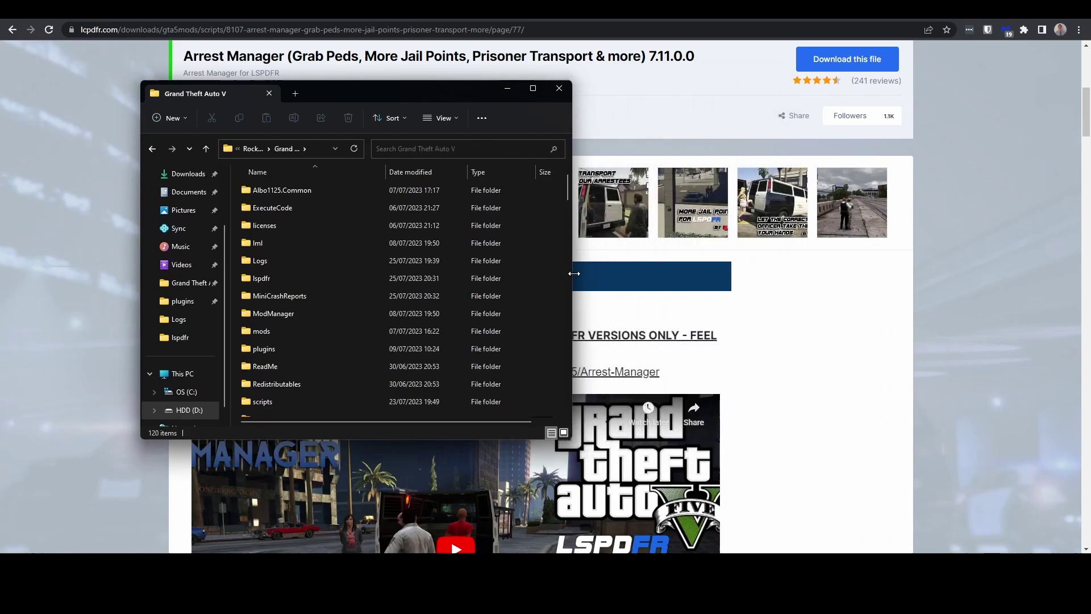
# Open Arrest Manager 7.11.0.0 > Grand Theft Auto V in the download window and select Albo1125.Common.dll.
pyautogui.moveTo(734, 568)
pyautogui.click(734, 534)
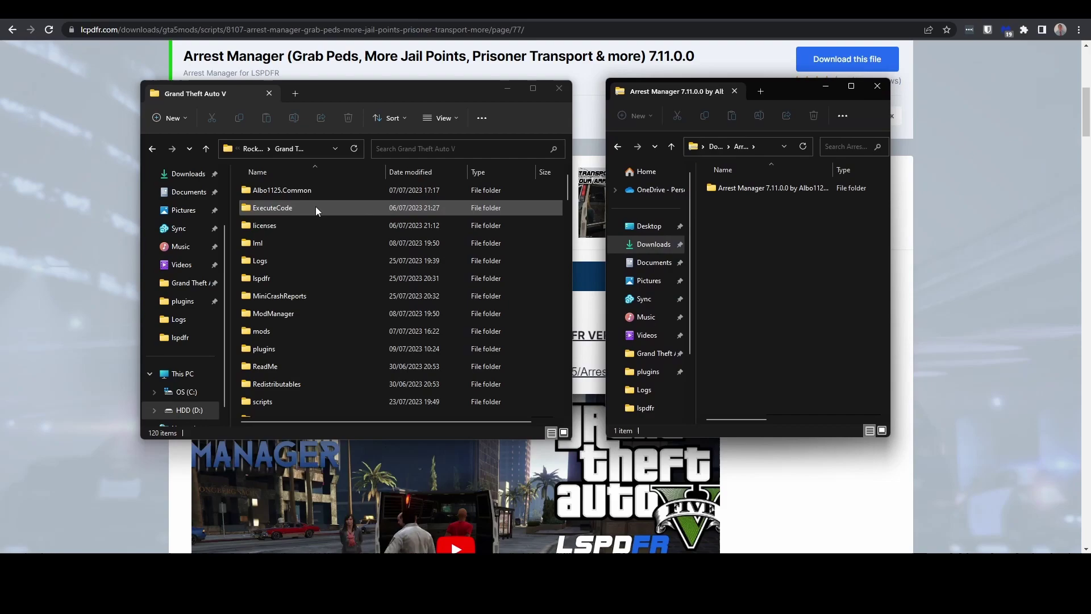
pyautogui.doubleClick(738, 189)
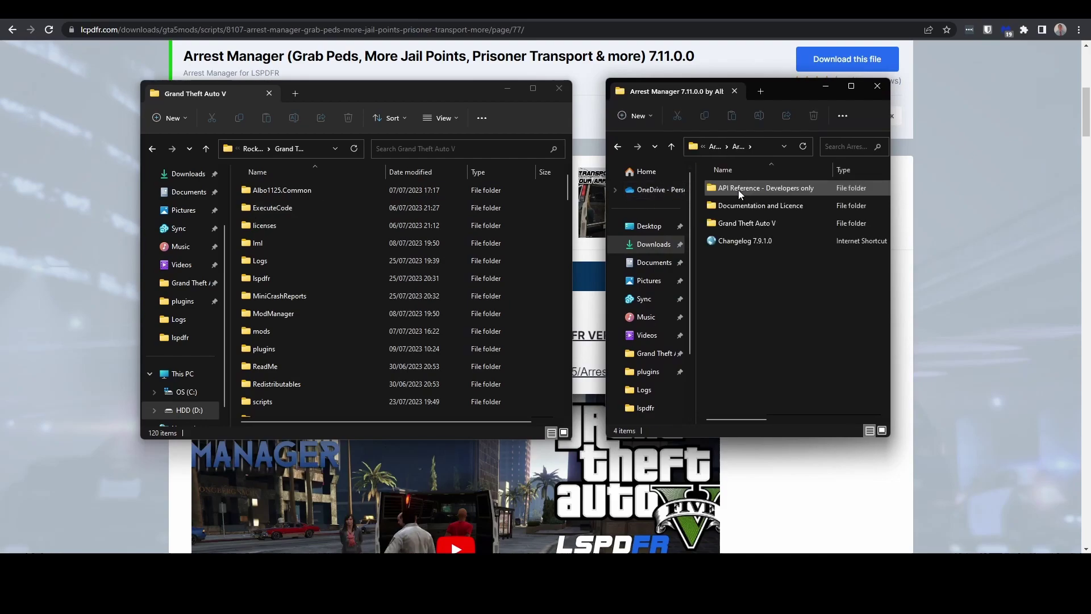
pyautogui.doubleClick(789, 222)
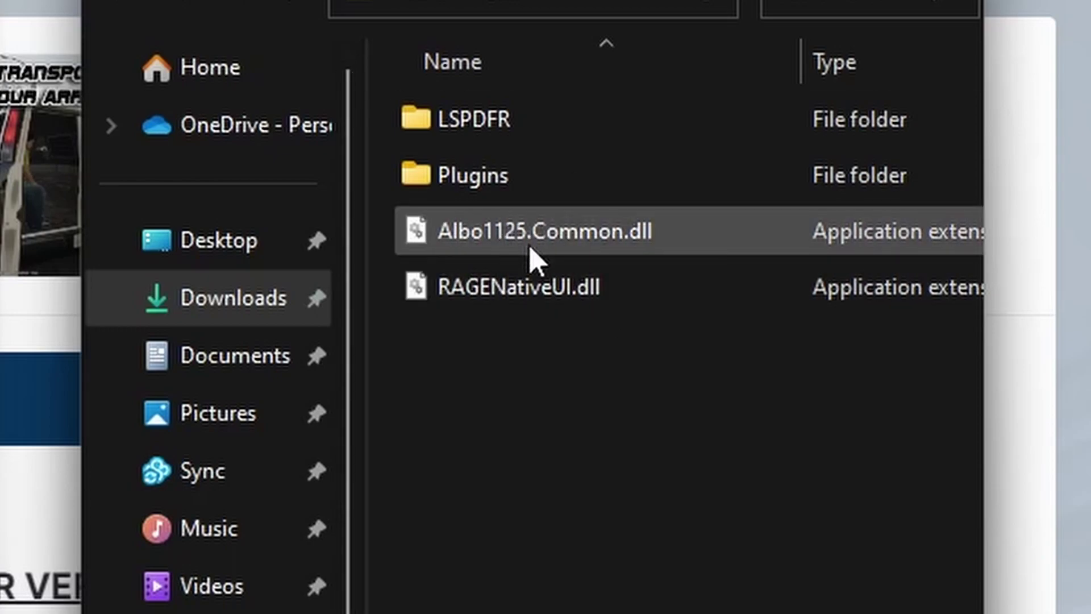
pyautogui.click(592, 251)
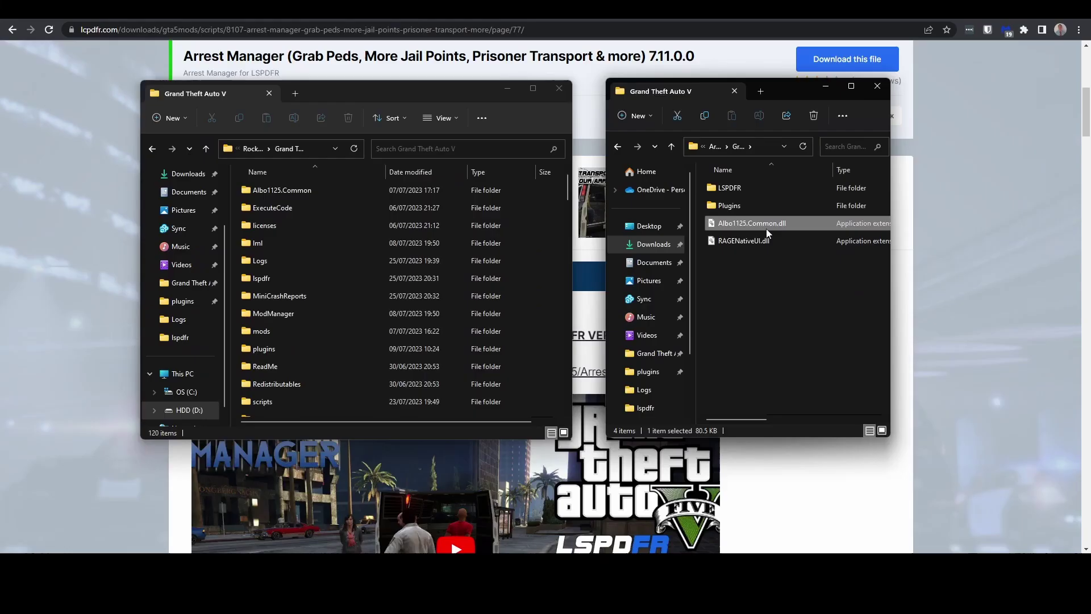
pyautogui.click(731, 244)
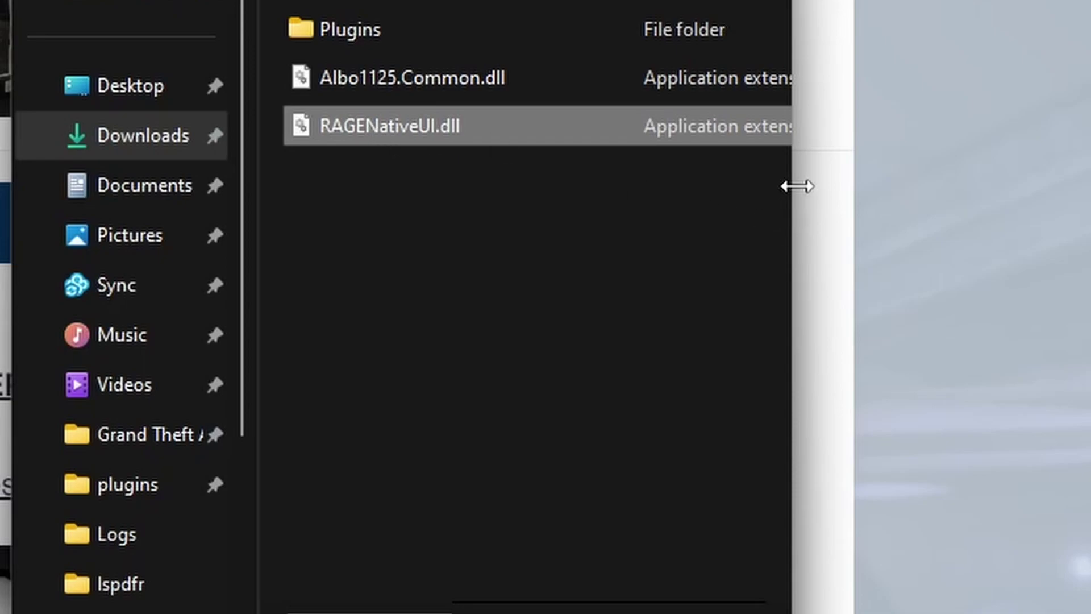
pyautogui.moveTo(797, 186); pyautogui.dragTo(1090, 187)
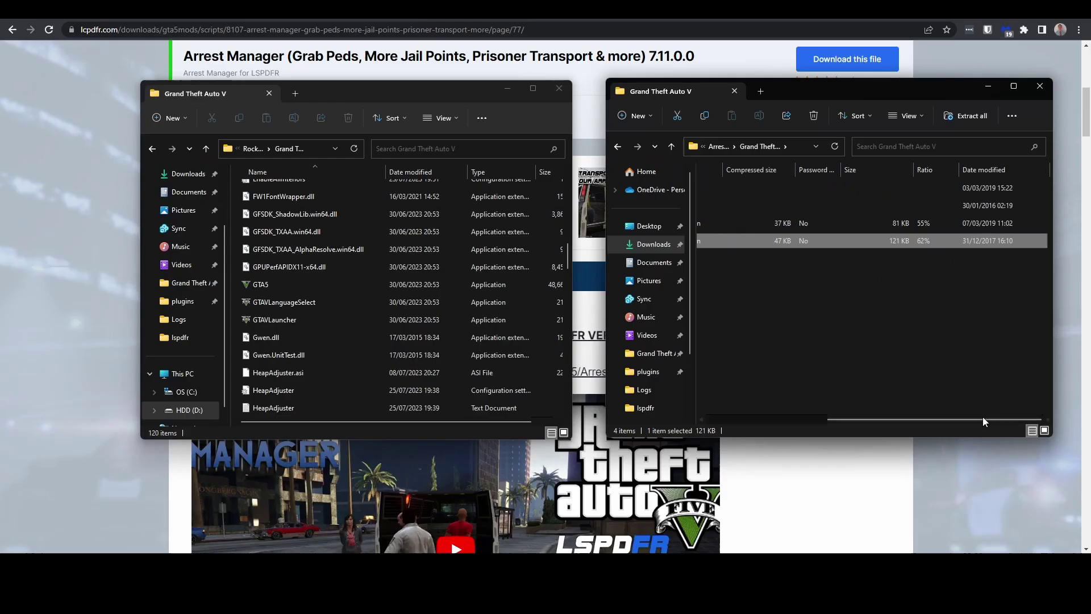
pyautogui.moveTo(981, 418); pyautogui.dragTo(853, 421)
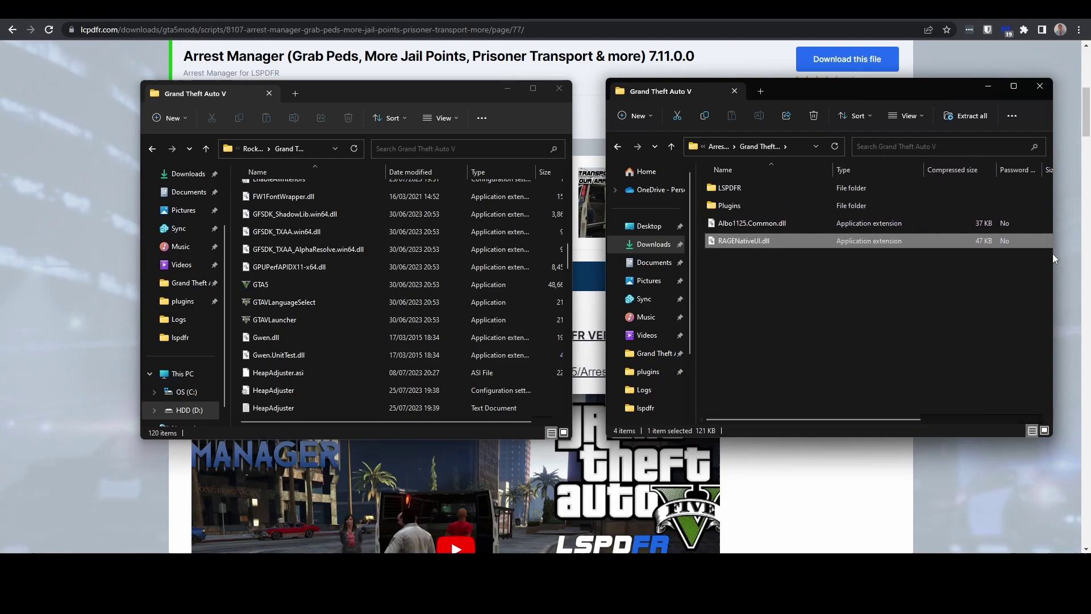
pyautogui.moveTo(1054, 255); pyautogui.dragTo(909, 255)
pyautogui.scroll(-10, 465, 262)
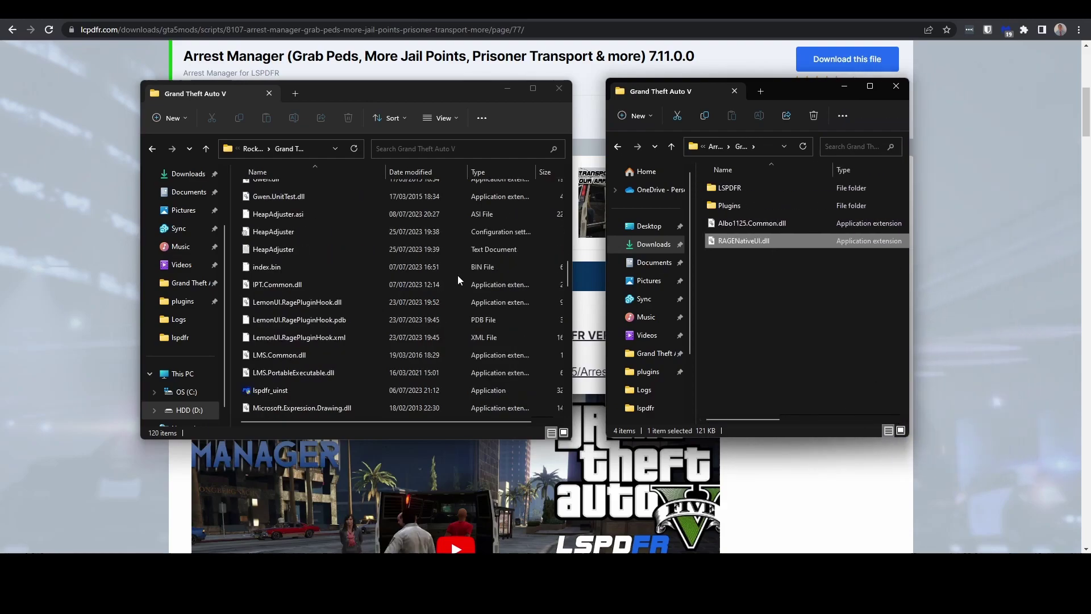
pyautogui.scroll(-5, 437, 286)
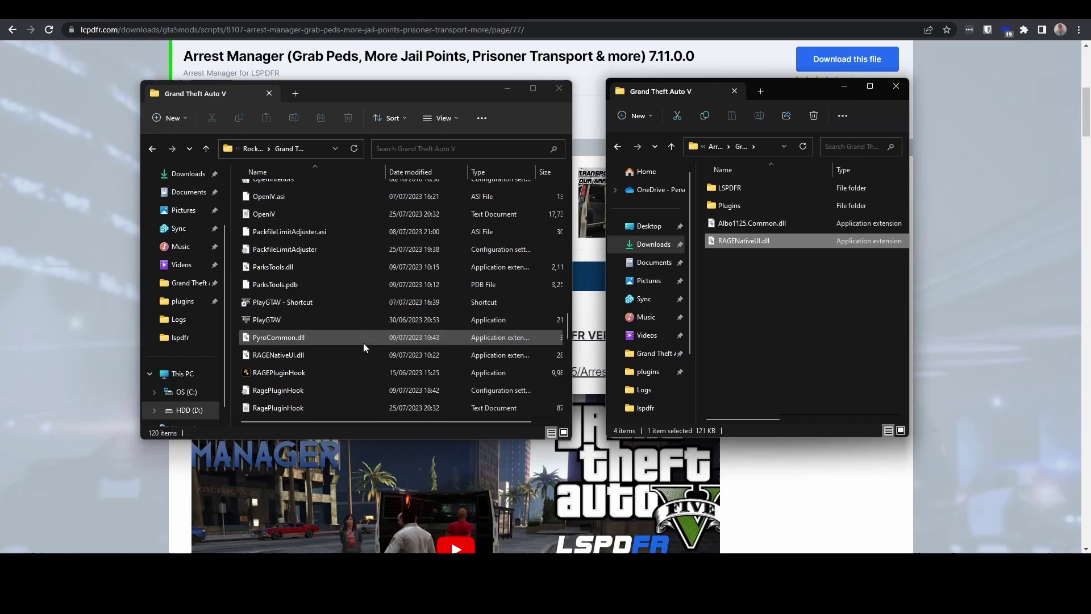
pyautogui.click(322, 357)
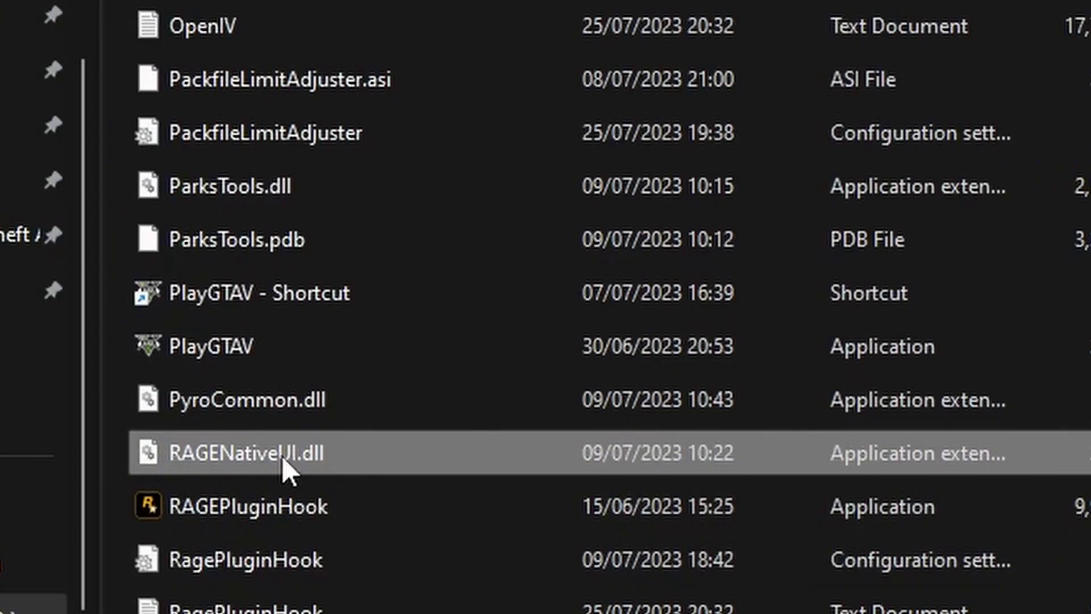
pyautogui.moveTo(318, 463)
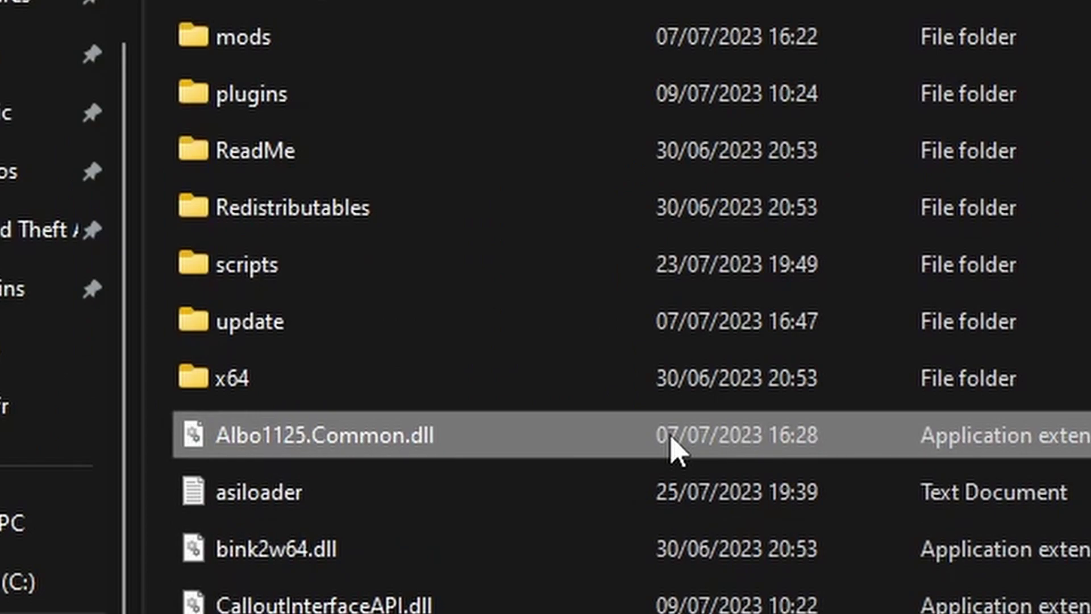
# Delete Albo1125.Common.dll and open the game's plugins\LSPDFR\Arrest Manager folder.
pyautogui.press('Delete')
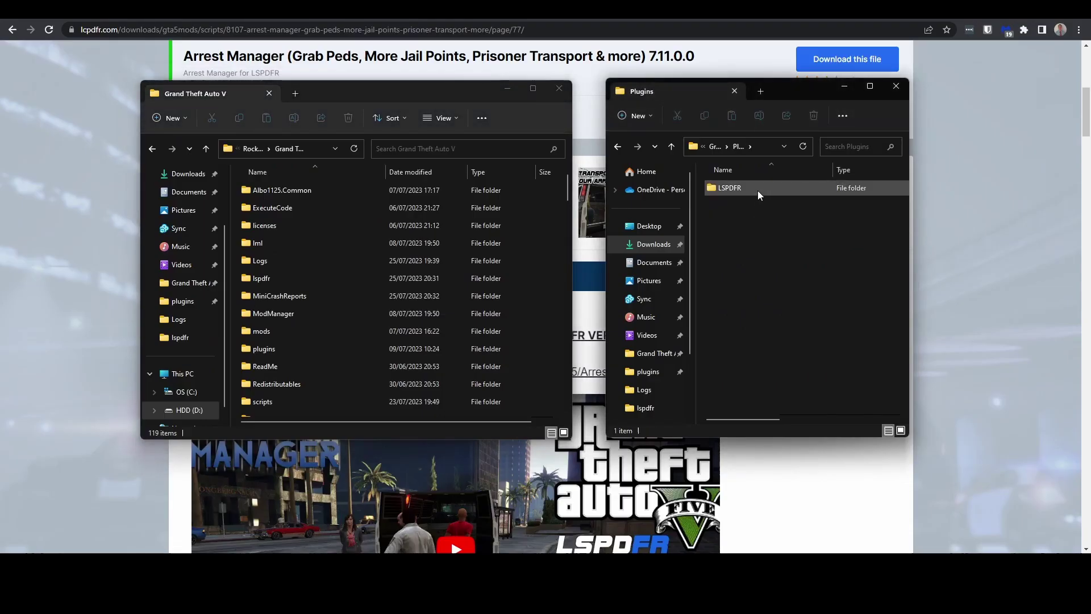
pyautogui.doubleClick(758, 190)
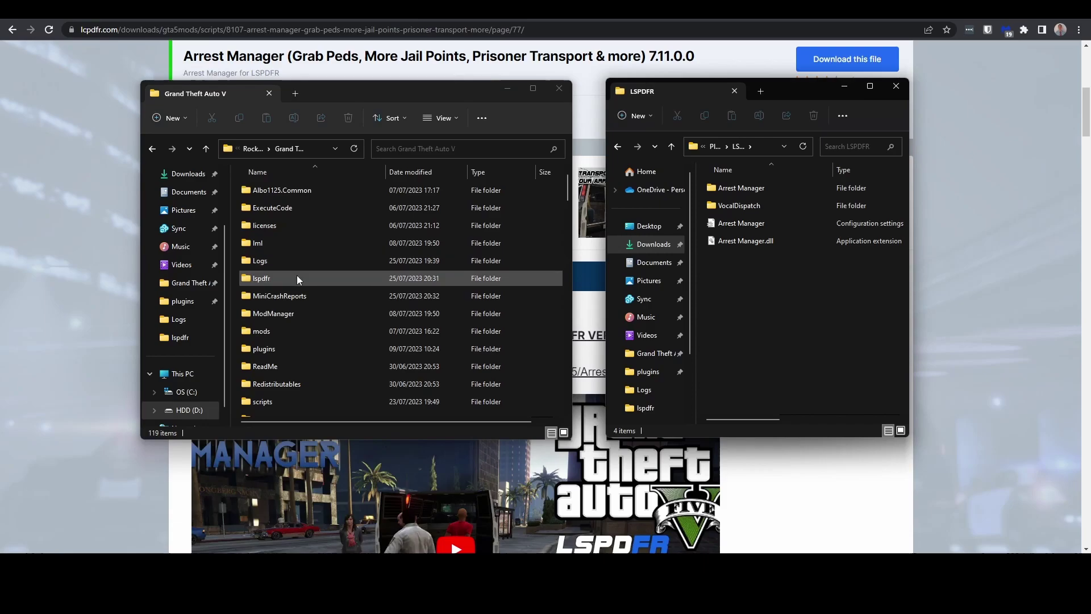
pyautogui.doubleClick(295, 350)
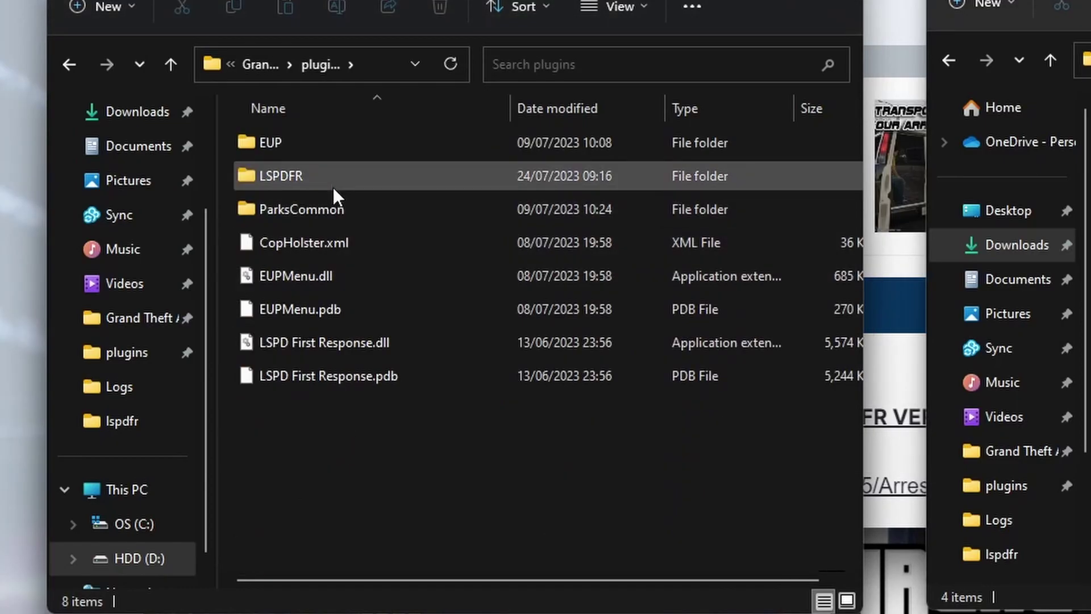
pyautogui.doubleClick(292, 211)
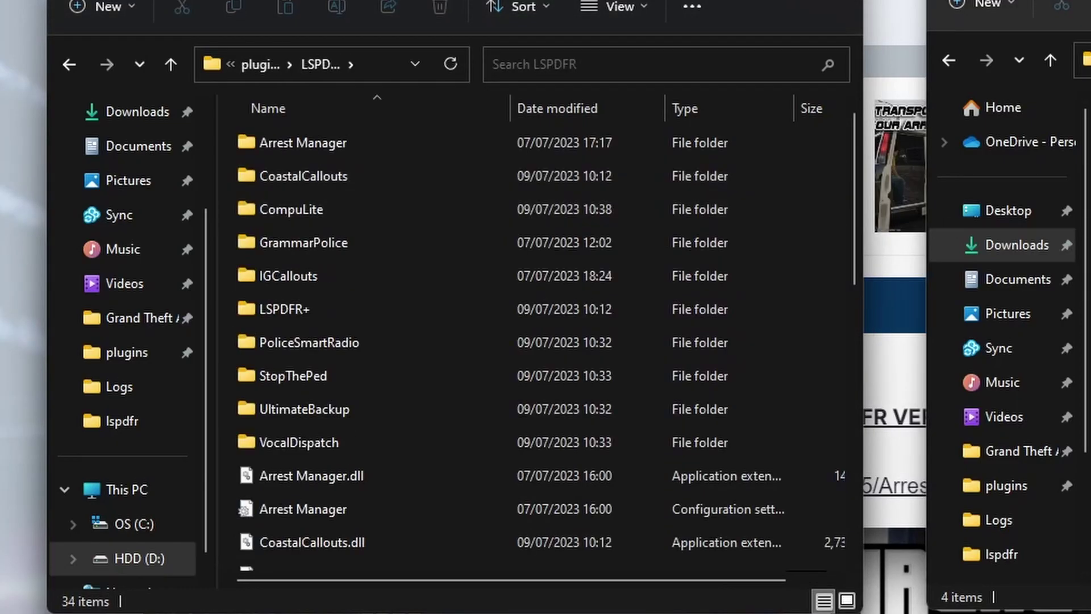
pyautogui.doubleClick(322, 153)
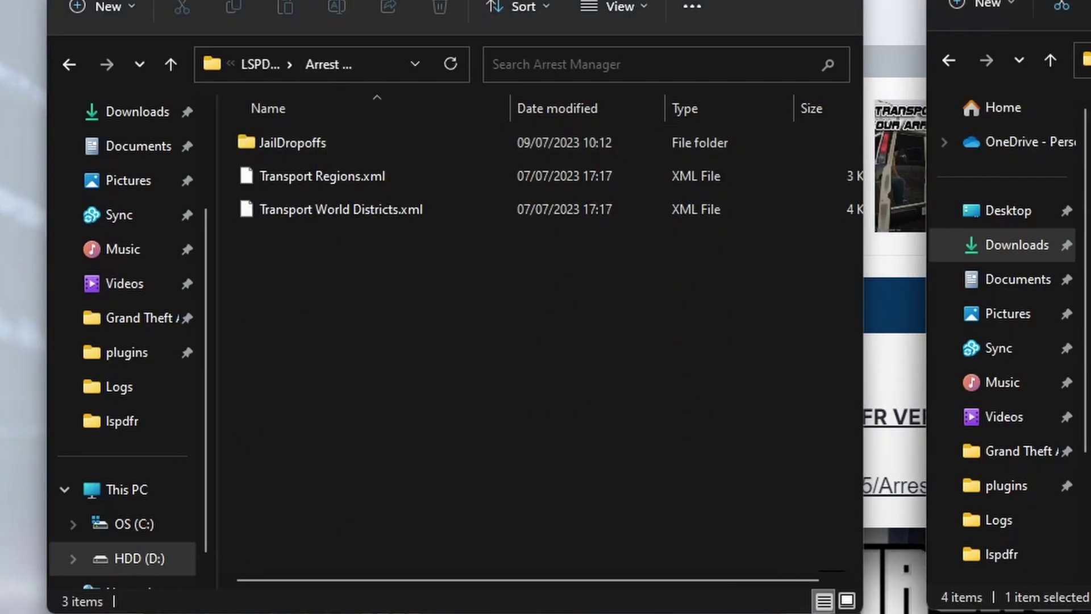
# Delete the Arrest Manager folder and ArrestManager.xml inside VocalDispatch.
pyautogui.click(259, 64)
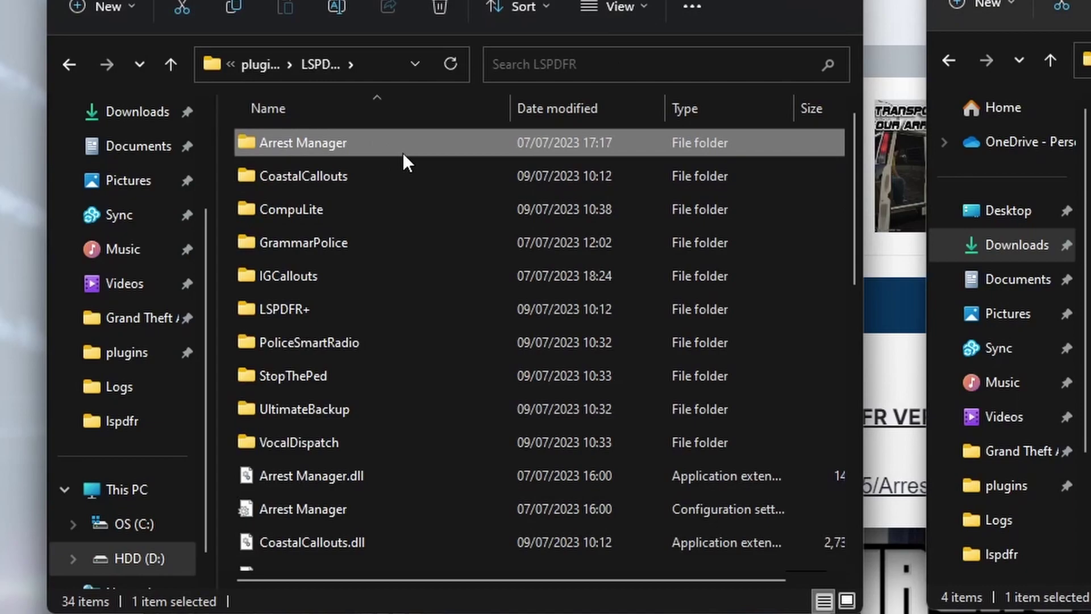
pyautogui.press('Delete')
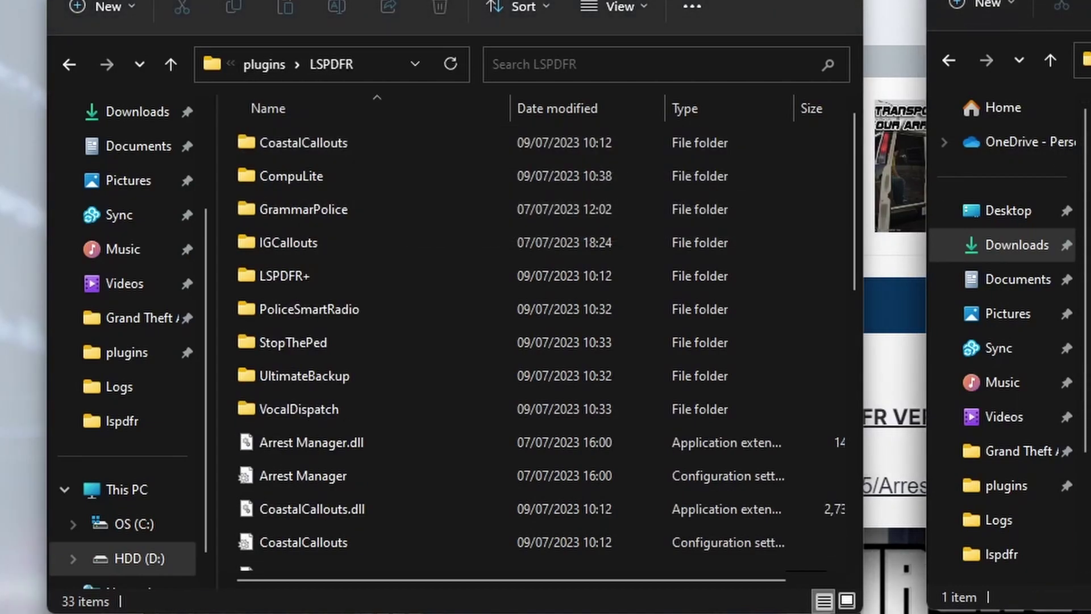
pyautogui.doubleClick(453, 409)
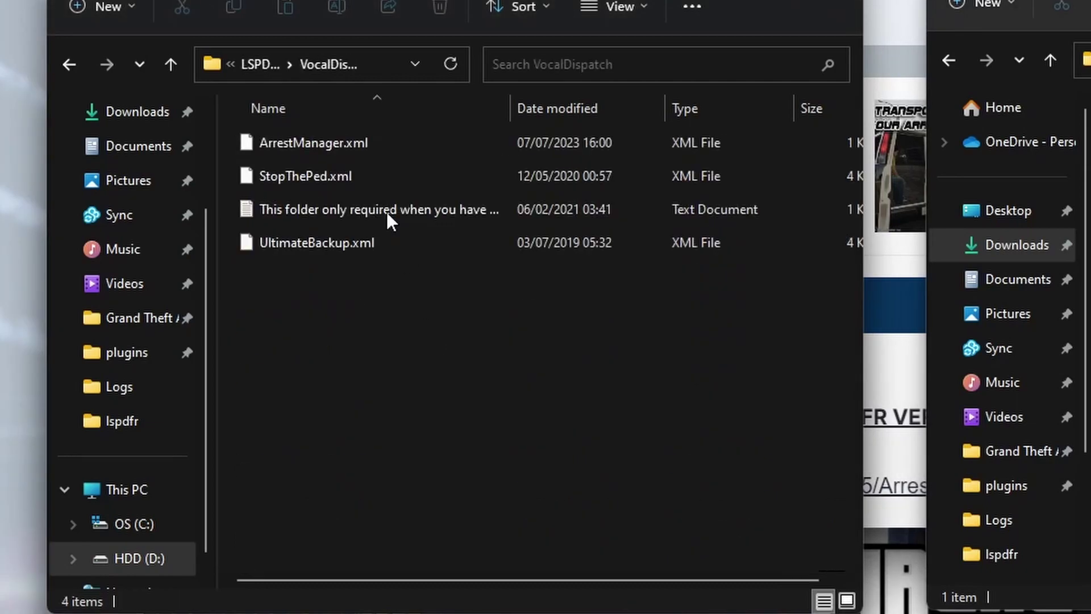
pyautogui.click(370, 145)
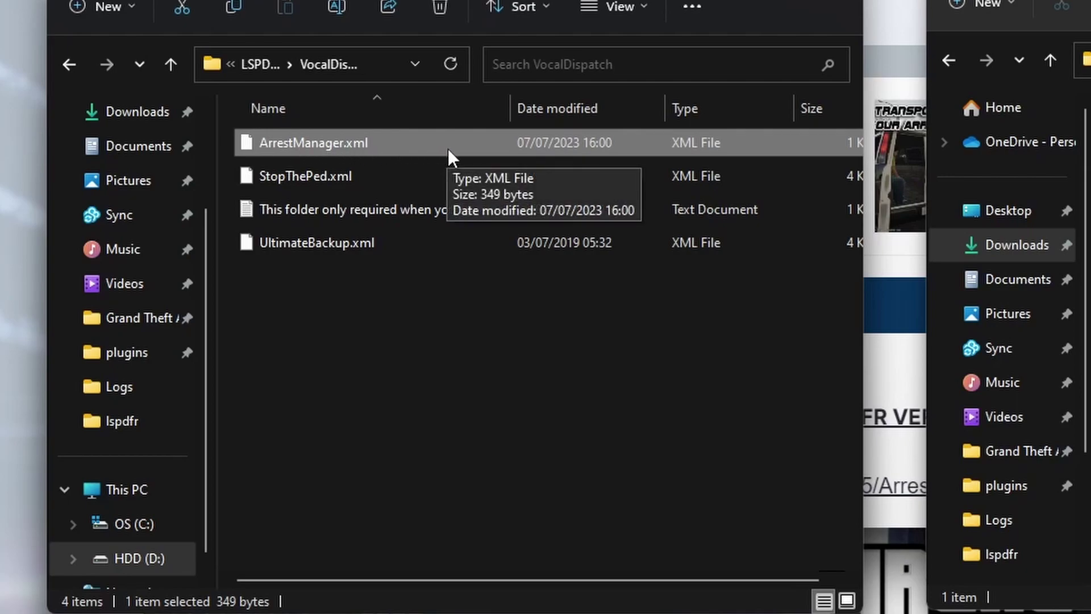
pyautogui.press('Delete')
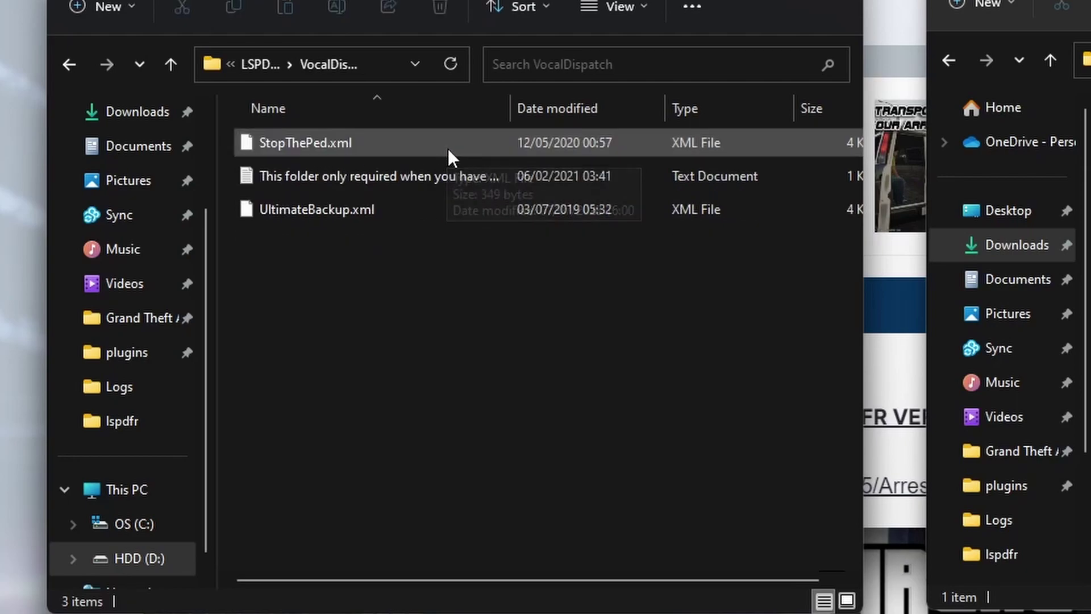
# Delete Arrest Manager.dll and its settings file from the LSPDFR plugins folder.
pyautogui.press('BackSpace')
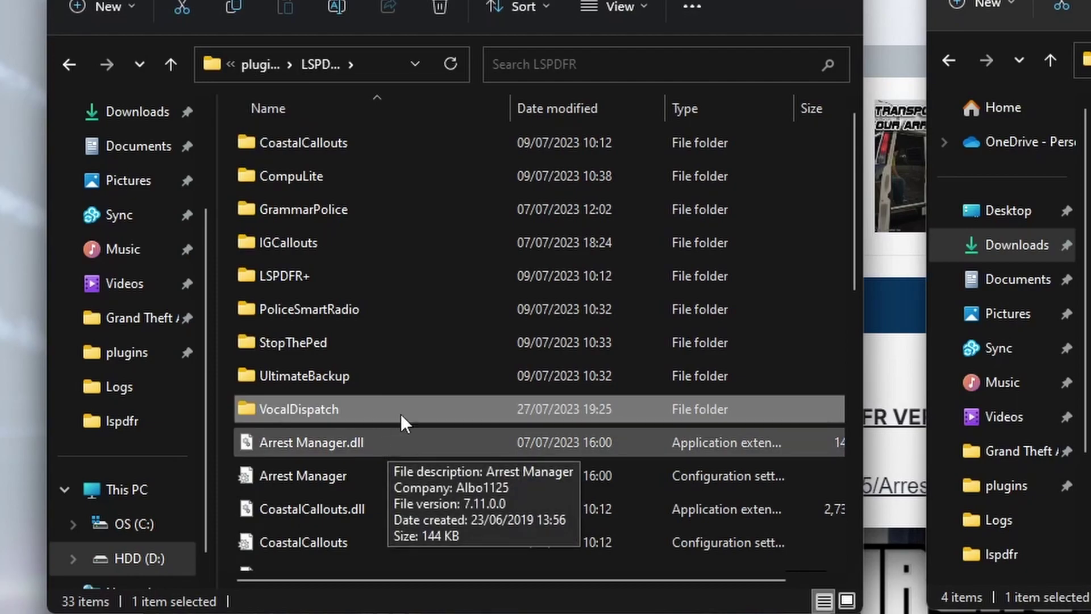
pyautogui.scroll(-2, 364, 255)
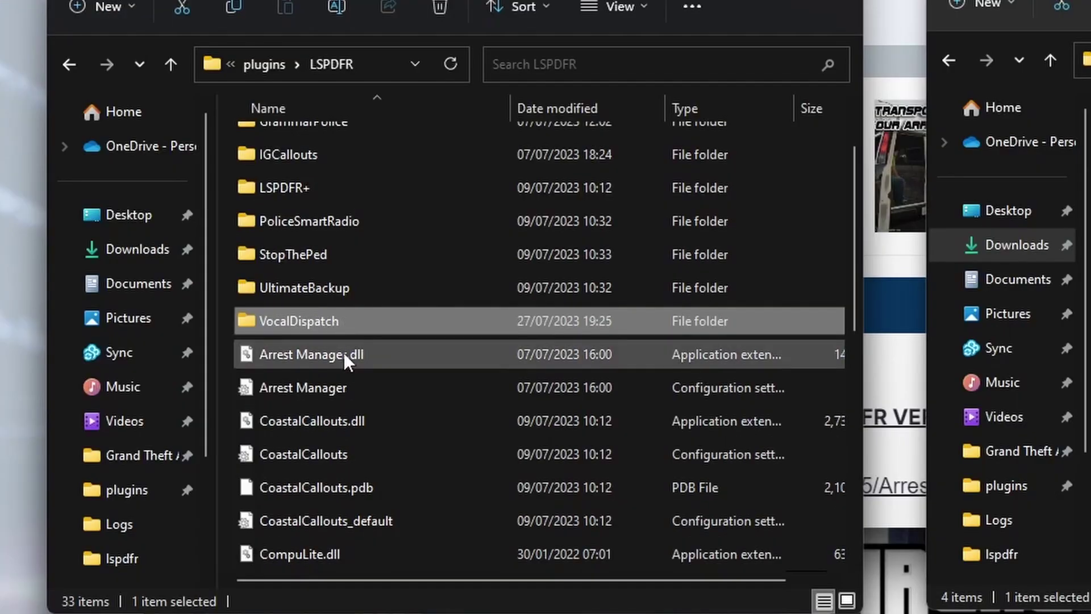
pyautogui.click(343, 353)
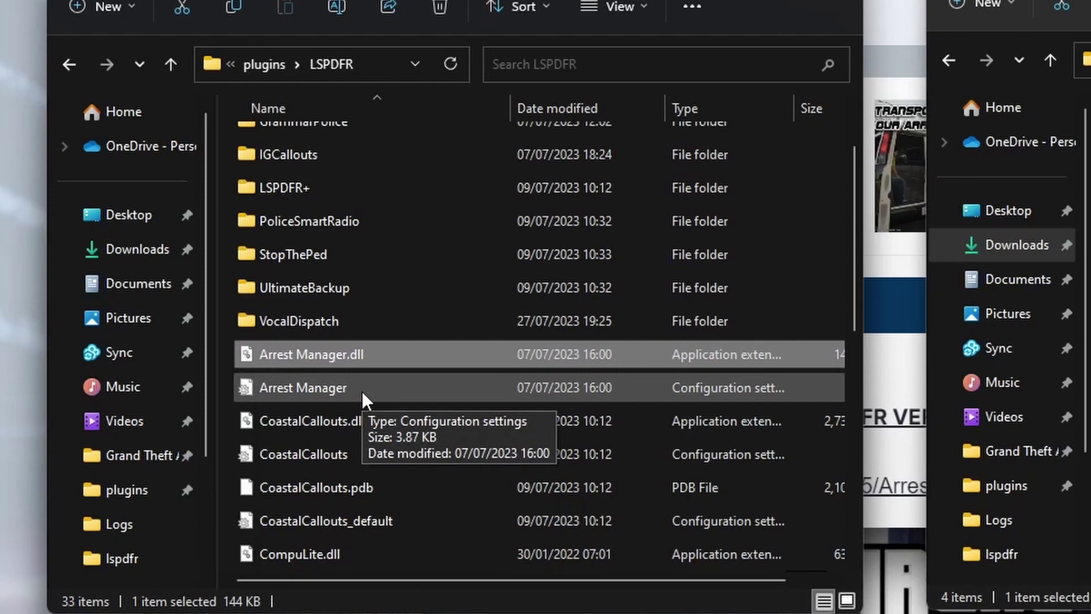
pyautogui.keyDown('ctrl'); pyautogui.click(363, 391); pyautogui.keyUp('ctrl')
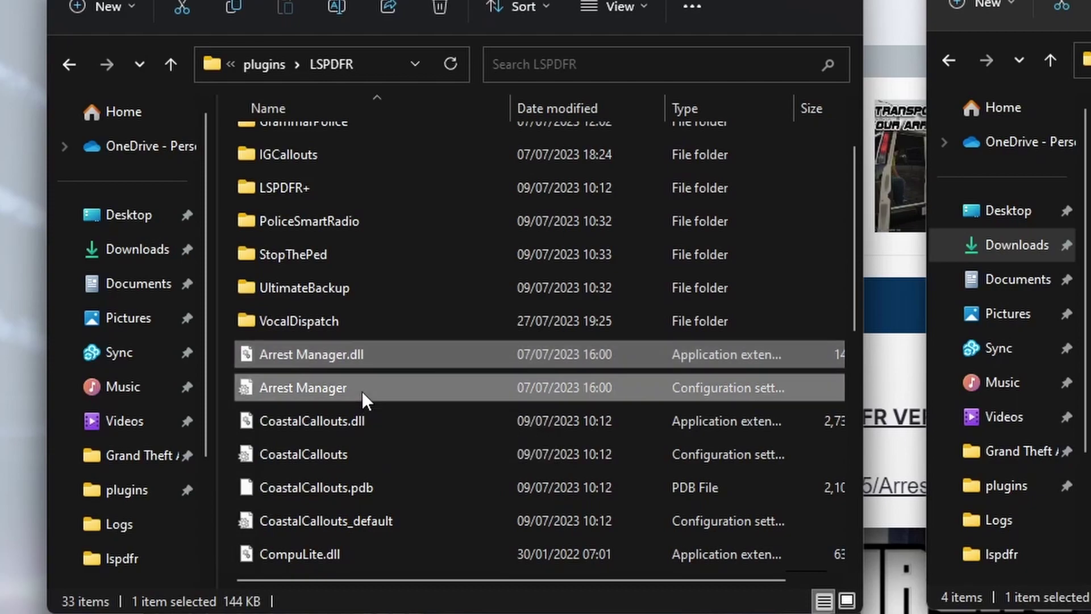
pyautogui.press('Delete')
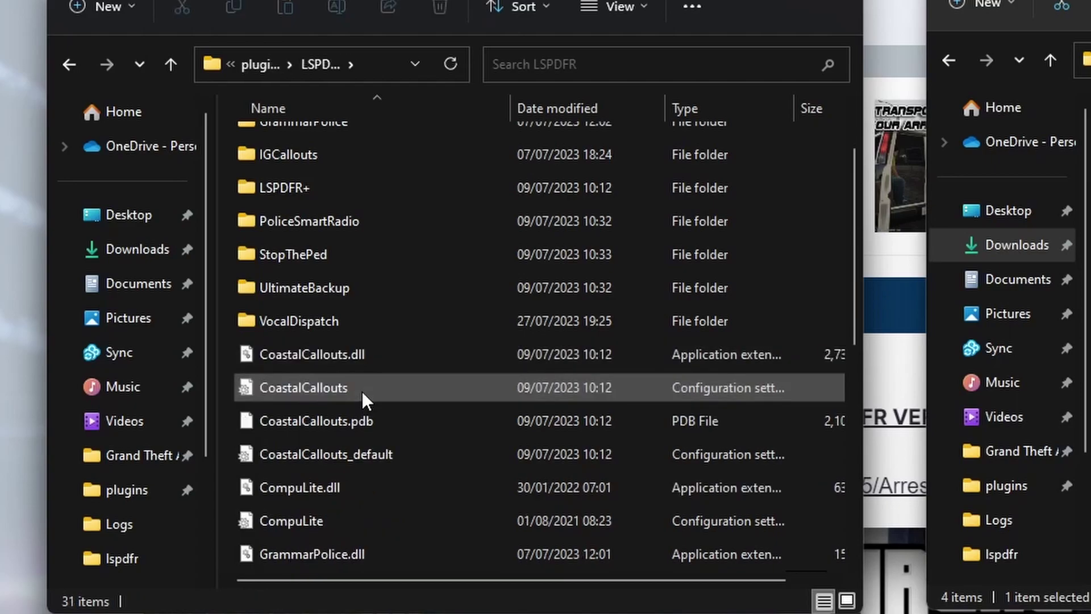
# Check the Albo1125.Common folder's UpdateInfo contents, then delete Albo1125.Common, granting admin permission.
pyautogui.hotkey('alt', 'Up')
pyautogui.hotkey('alt', 'Up')
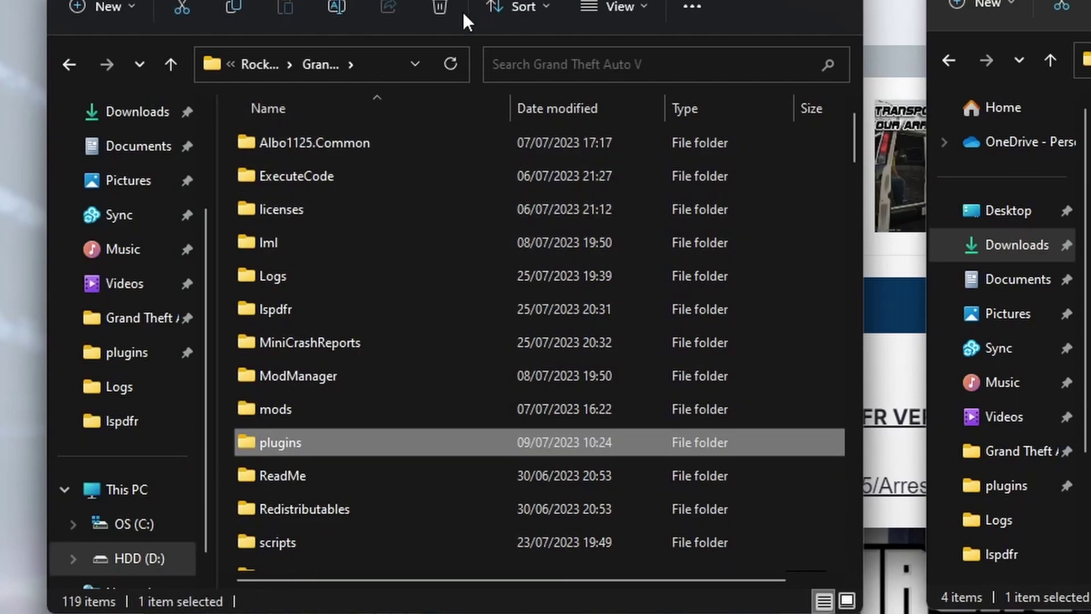
pyautogui.press('super+Up')
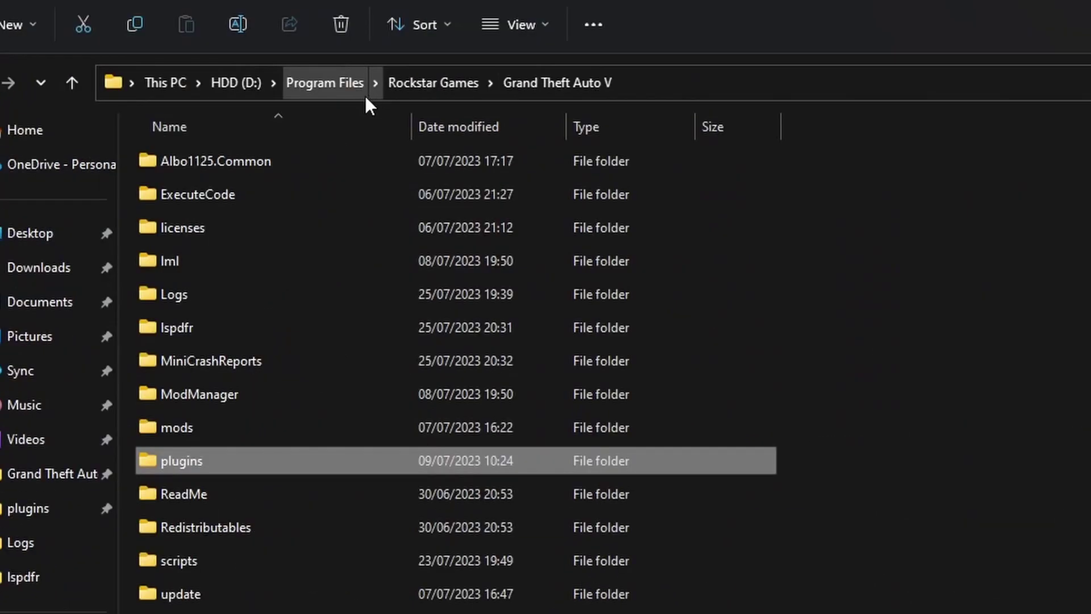
pyautogui.press('super+Down')
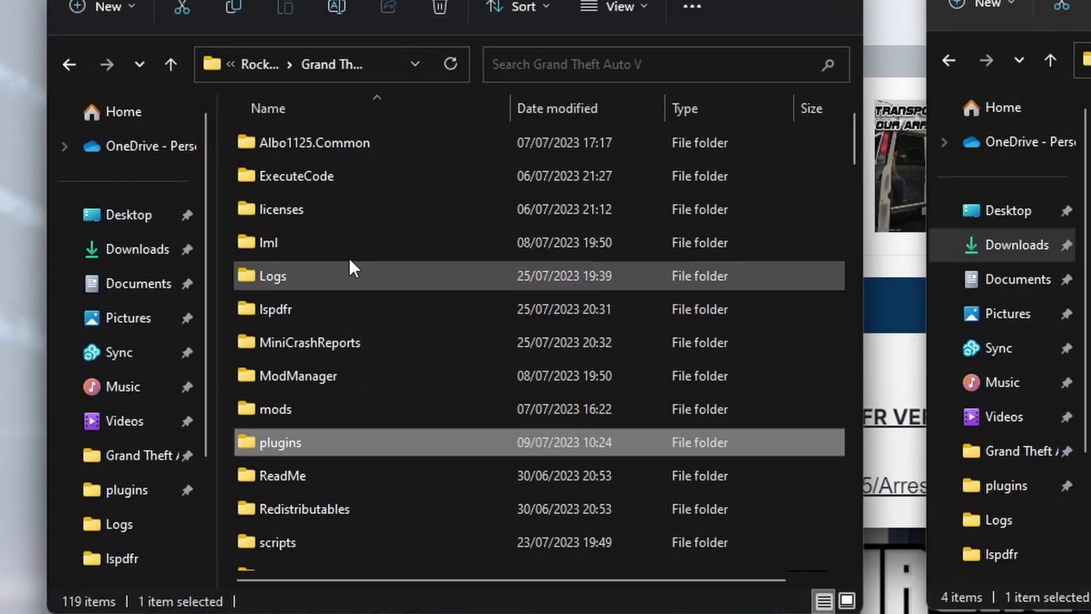
pyautogui.click(586, 329)
pyautogui.doubleClick(410, 145)
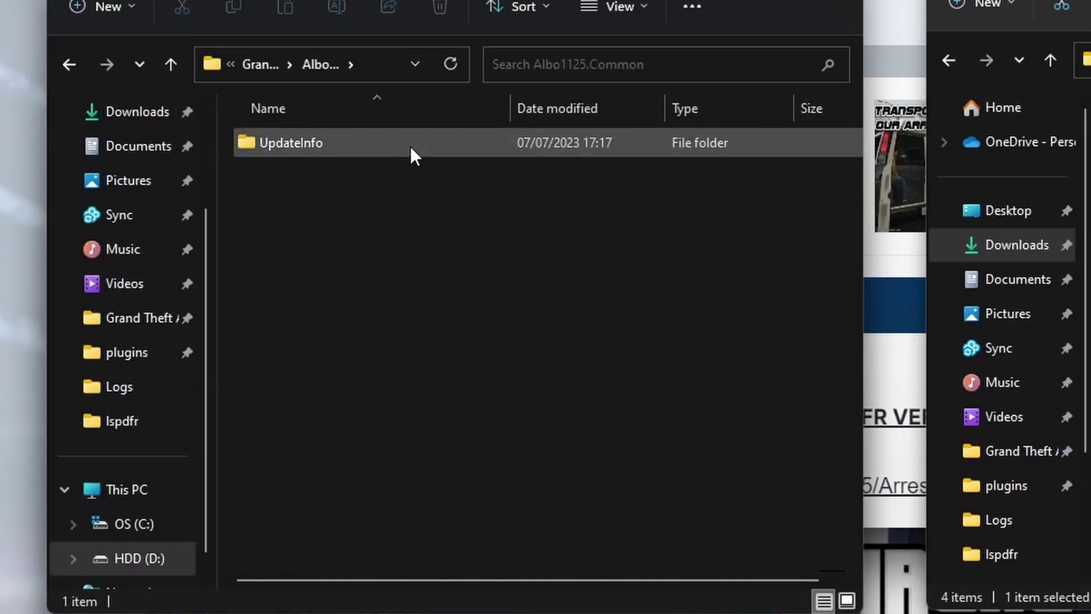
pyautogui.doubleClick(411, 145)
pyautogui.click(269, 64)
pyautogui.click(270, 63)
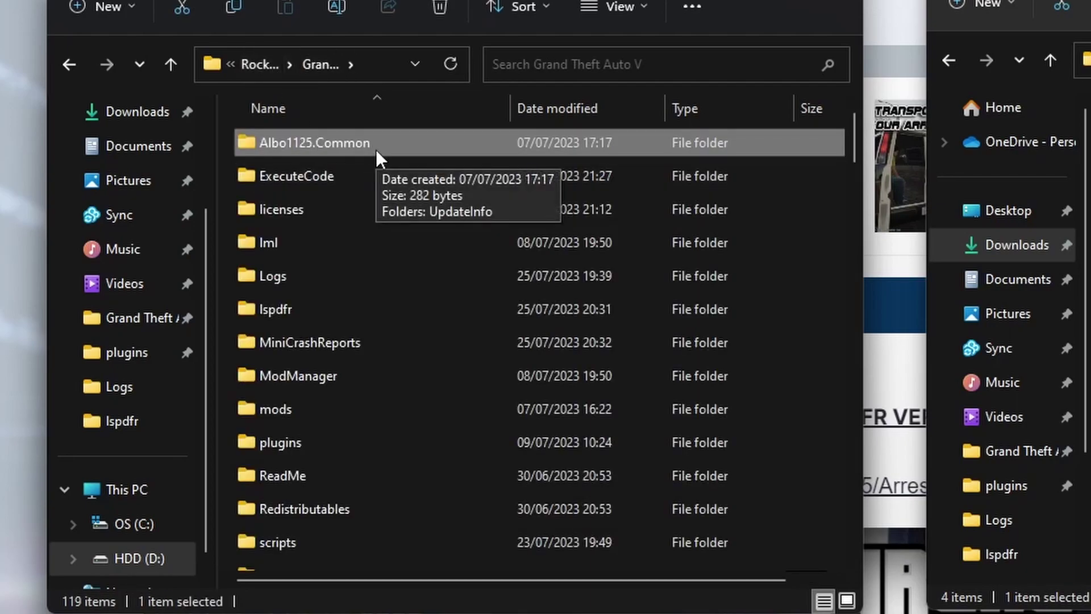
pyautogui.press('Delete')
pyautogui.click(744, 200)
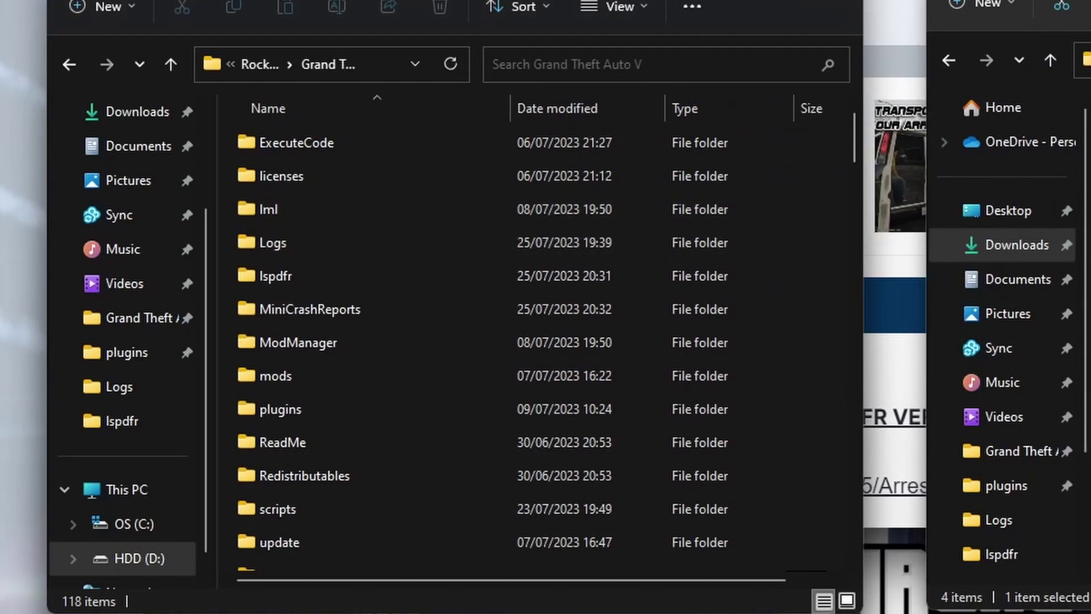
# Inspect lspdfr\audio\scanner\Arrest Manager Audio, delete that folder, then go up to Grand Theft Auto V.
pyautogui.doubleClick(372, 280)
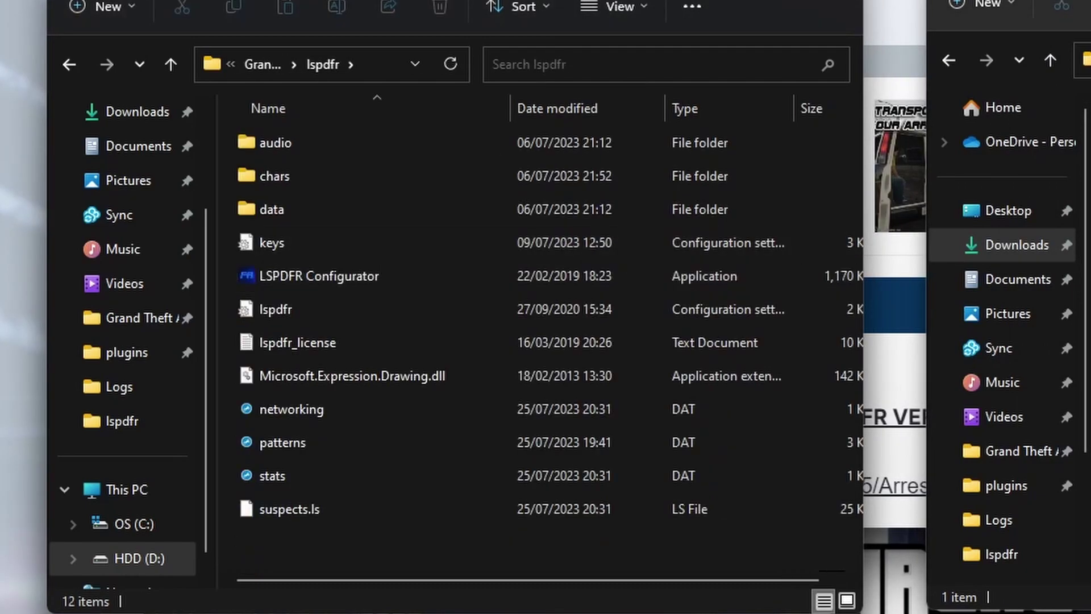
pyautogui.doubleClick(476, 148)
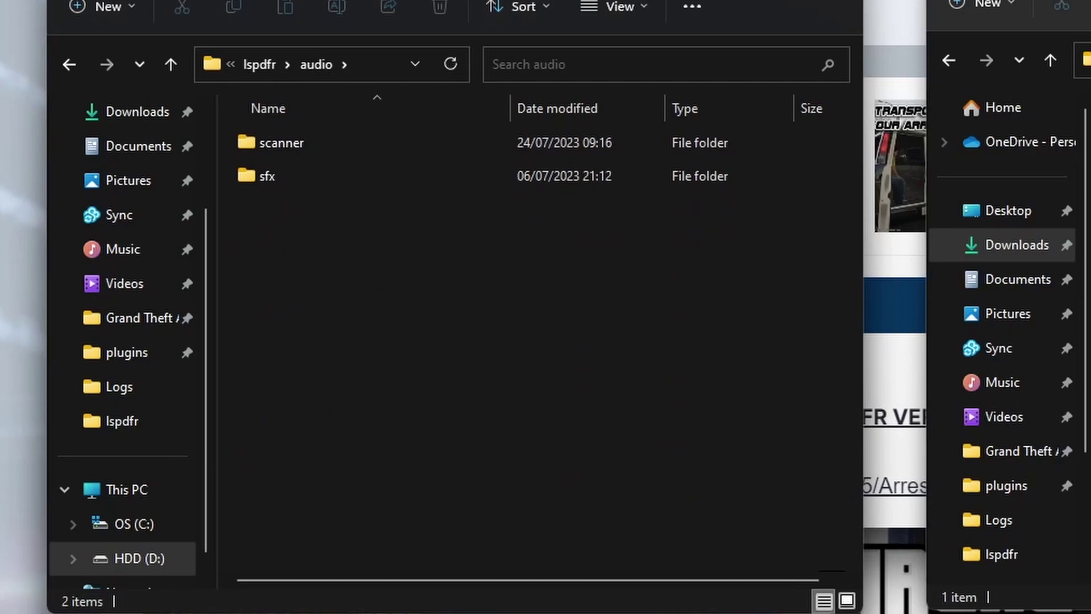
pyautogui.doubleClick(558, 142)
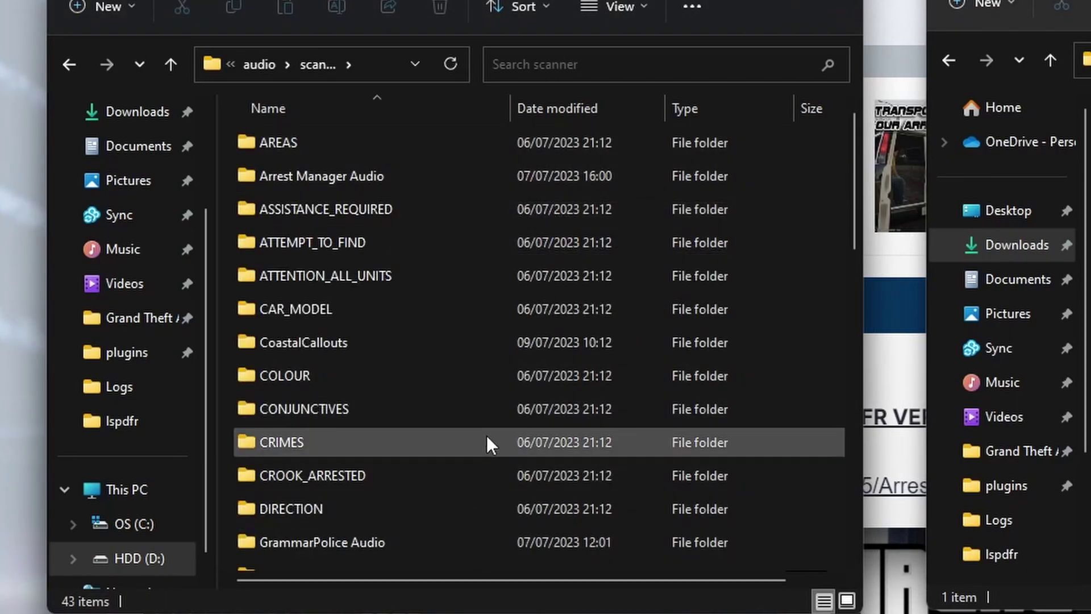
pyautogui.scroll(-10, 488, 449)
pyautogui.scroll(10, 492, 449)
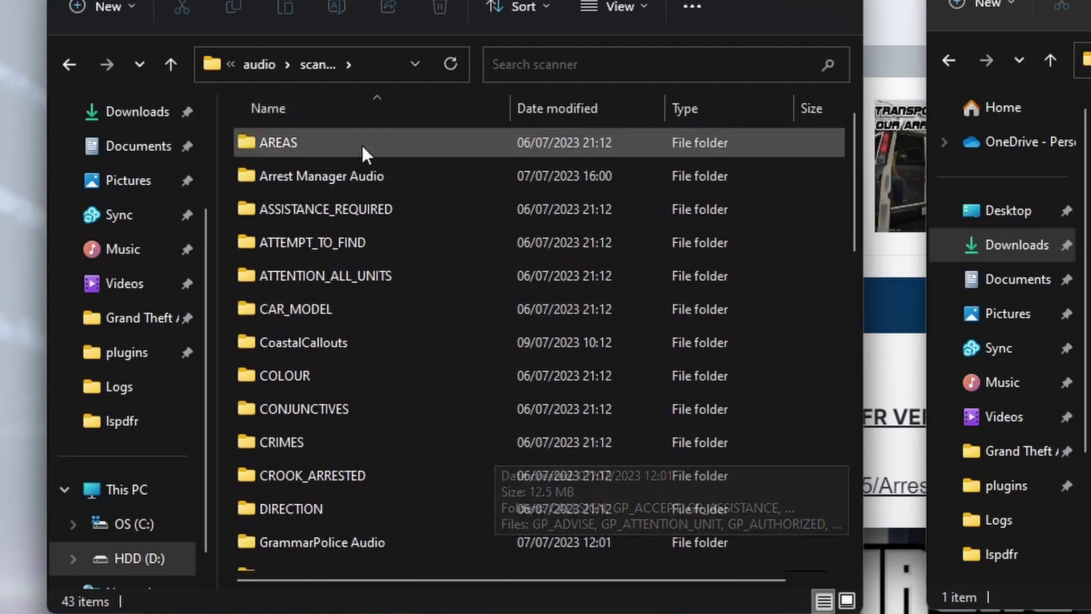
pyautogui.doubleClick(421, 186)
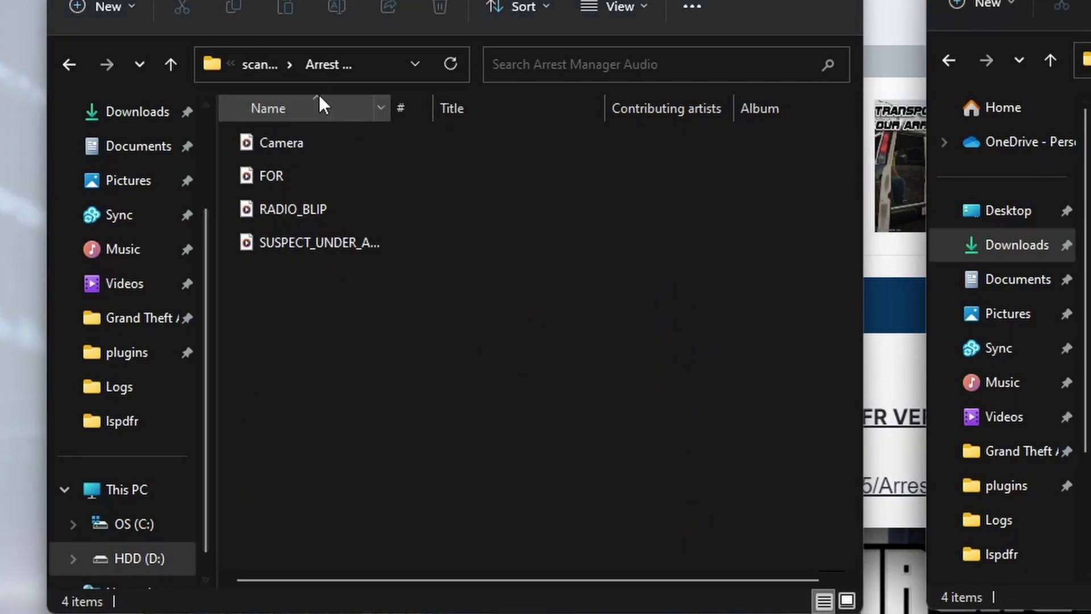
pyautogui.hotkey('alt', 'Left')
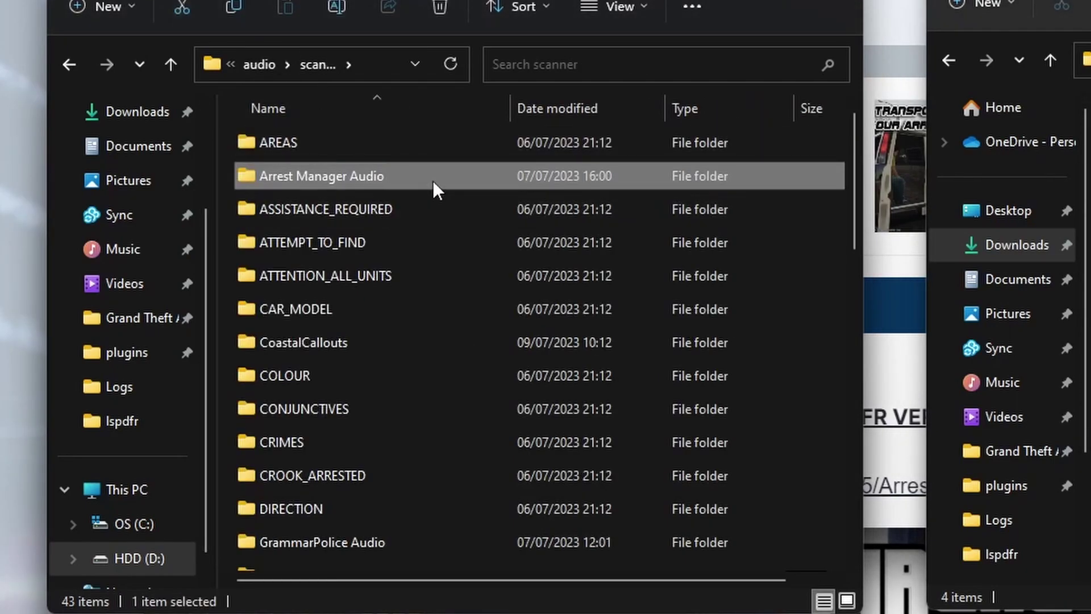
pyautogui.press('Delete')
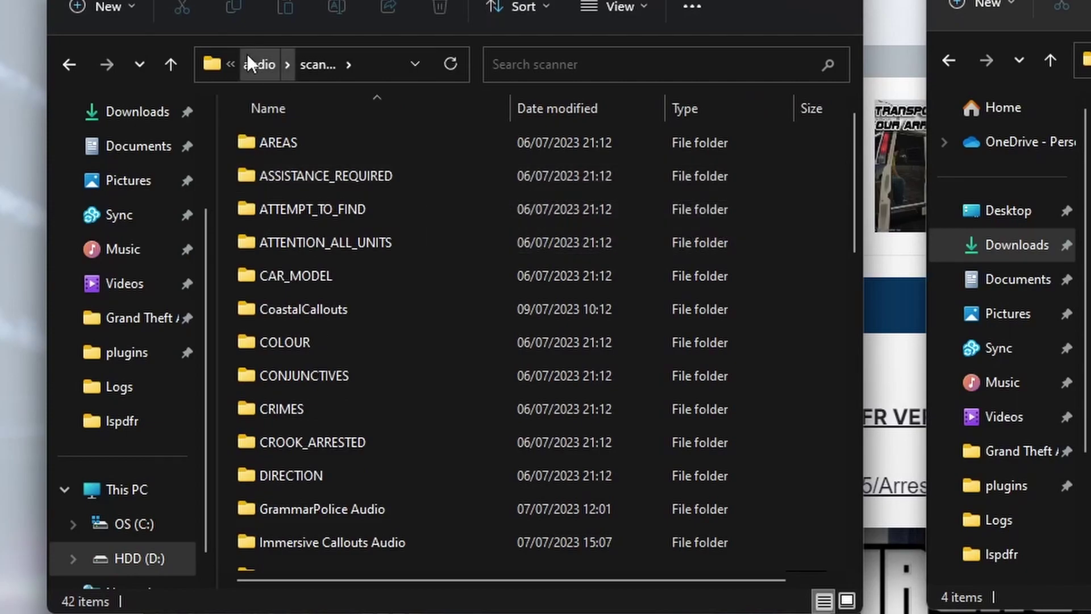
pyautogui.hotkey('alt', 'Up')
pyautogui.hotkey('alt', 'Up')
pyautogui.hotkey('alt', 'Up')
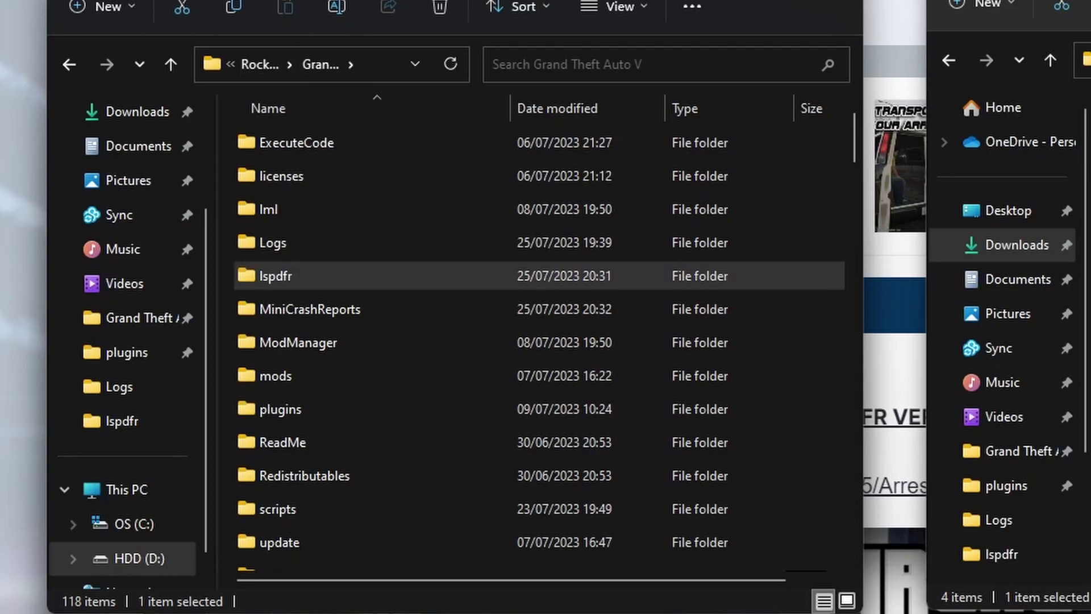
# Open the newest log, RagePluginHook_24072023_183904, from the Logs folder.
pyautogui.scroll(-20, 560, 303)
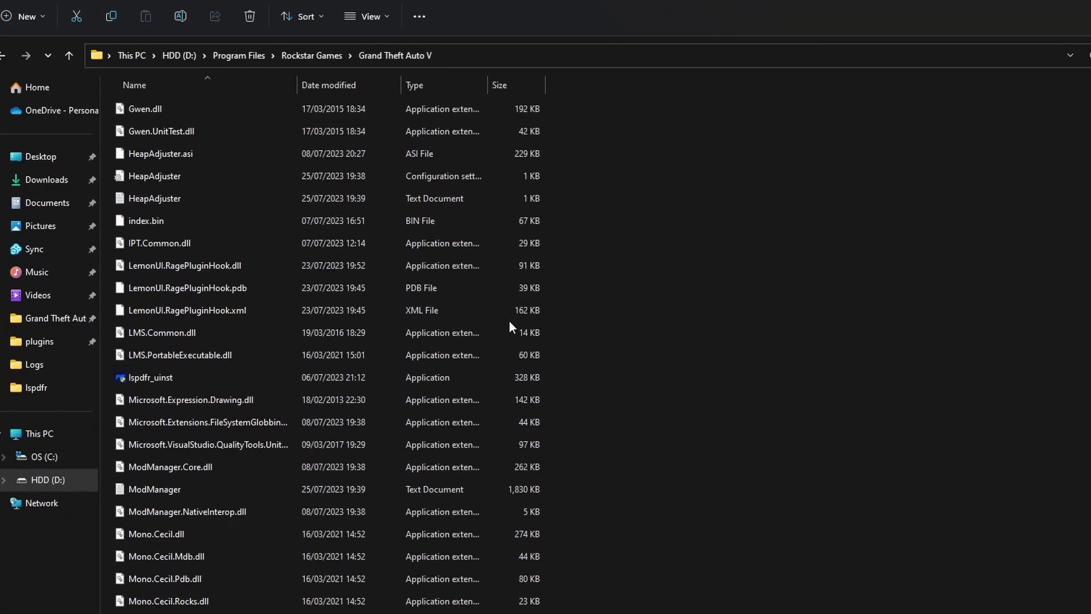
pyautogui.scroll(15, 573, 369)
pyautogui.scroll(10, 517, 360)
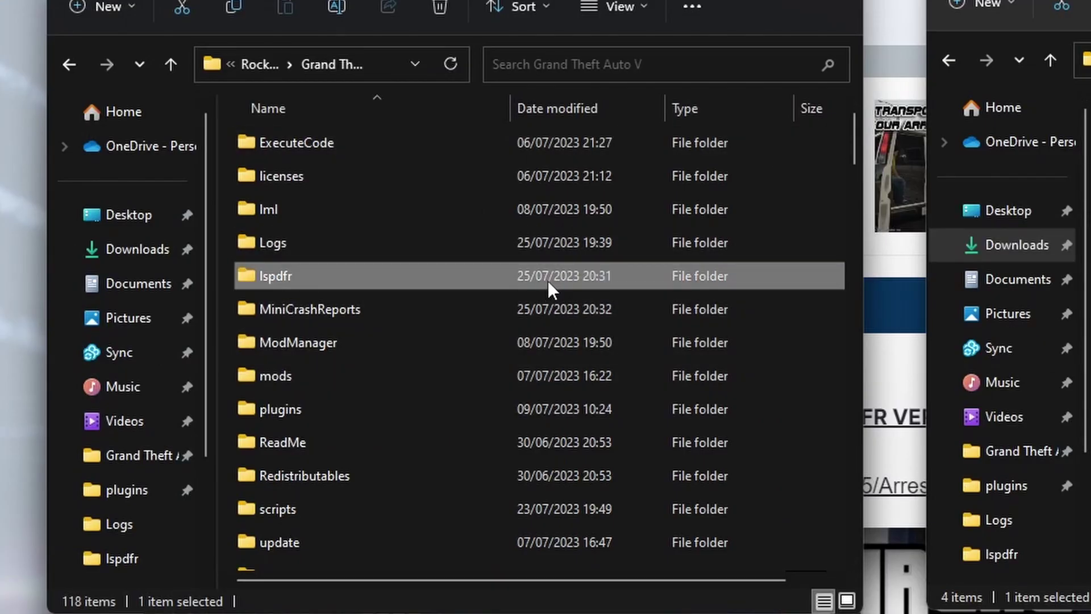
pyautogui.scroll(-2, 414, 372)
pyautogui.scroll(1, 392, 346)
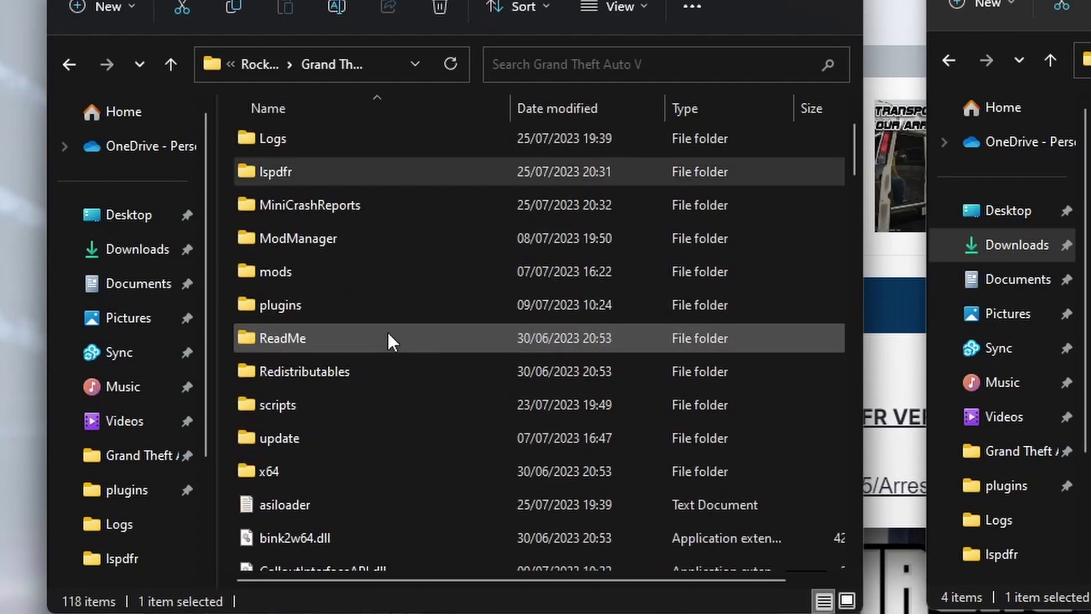
pyautogui.doubleClick(327, 142)
pyautogui.scroll(-7, 459, 368)
pyautogui.doubleClick(459, 558)
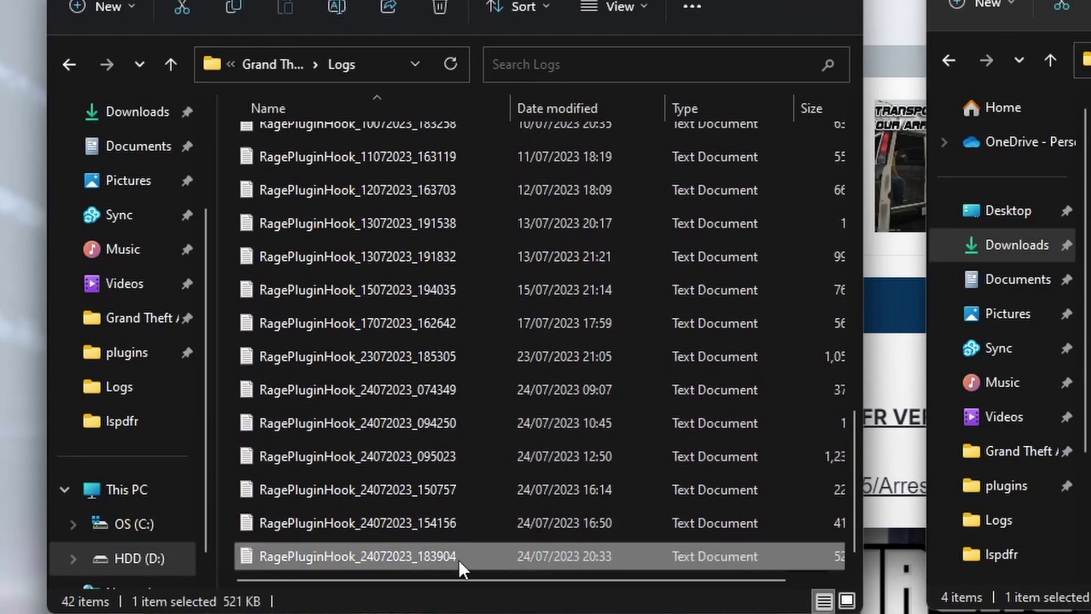
# Search the log for 'Arrest Manager' and jump to the match.
pyautogui.scroll(-20, 958, 322)
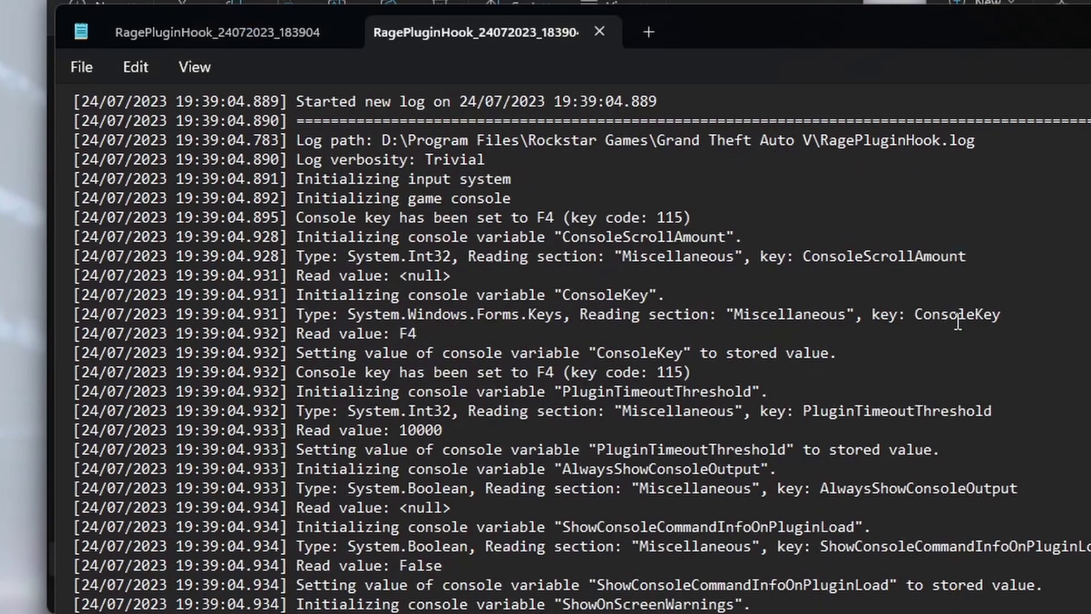
pyautogui.click(958, 321)
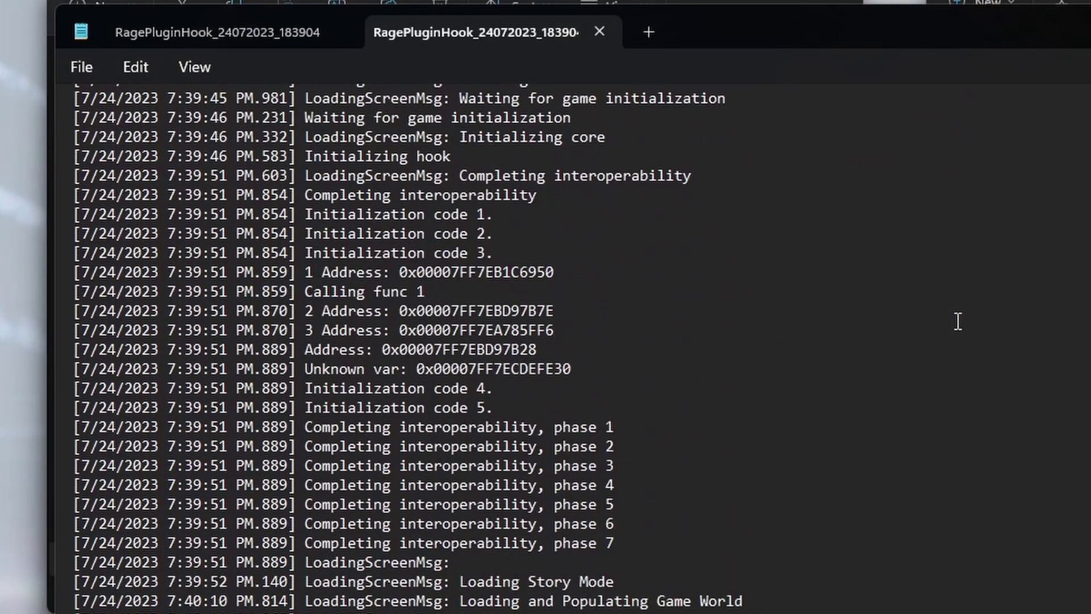
pyautogui.hotkey('ctrl', 'f')
pyautogui.write('Arrest')
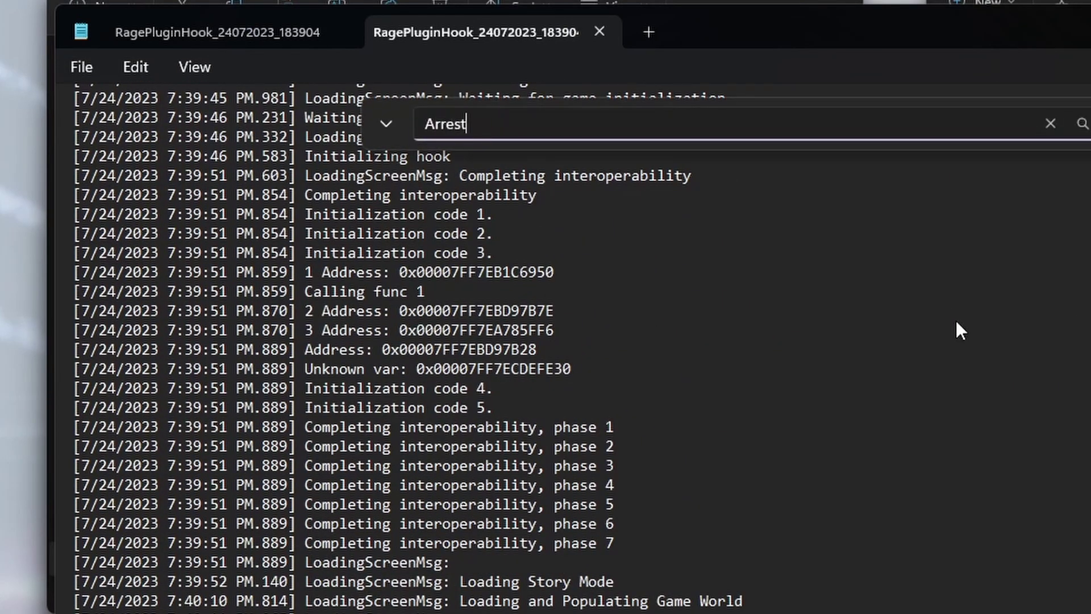
pyautogui.write(' Manager')
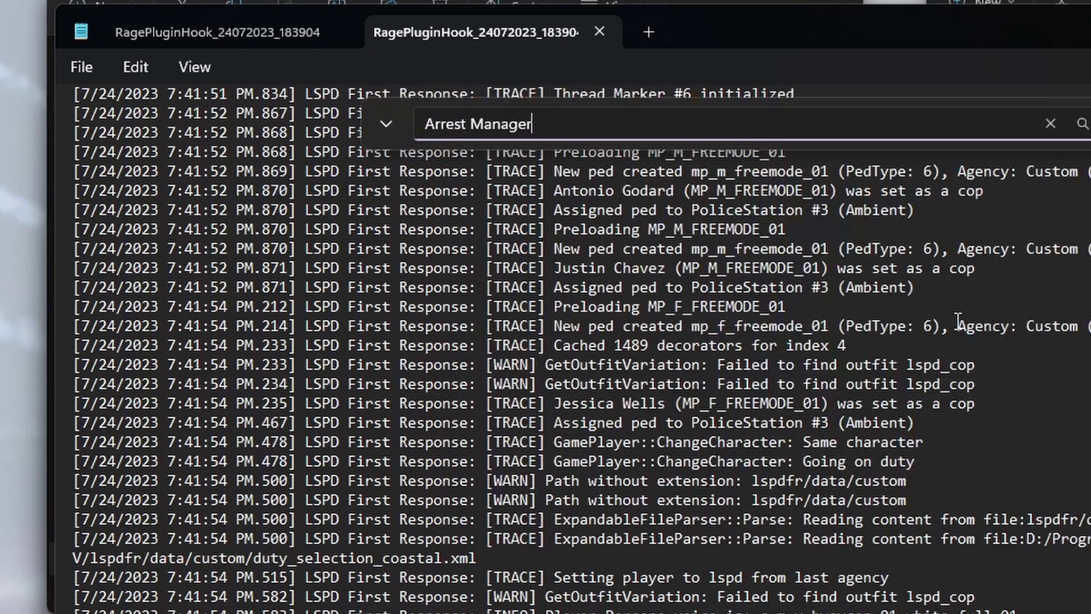
pyautogui.scroll(-2, 958, 322)
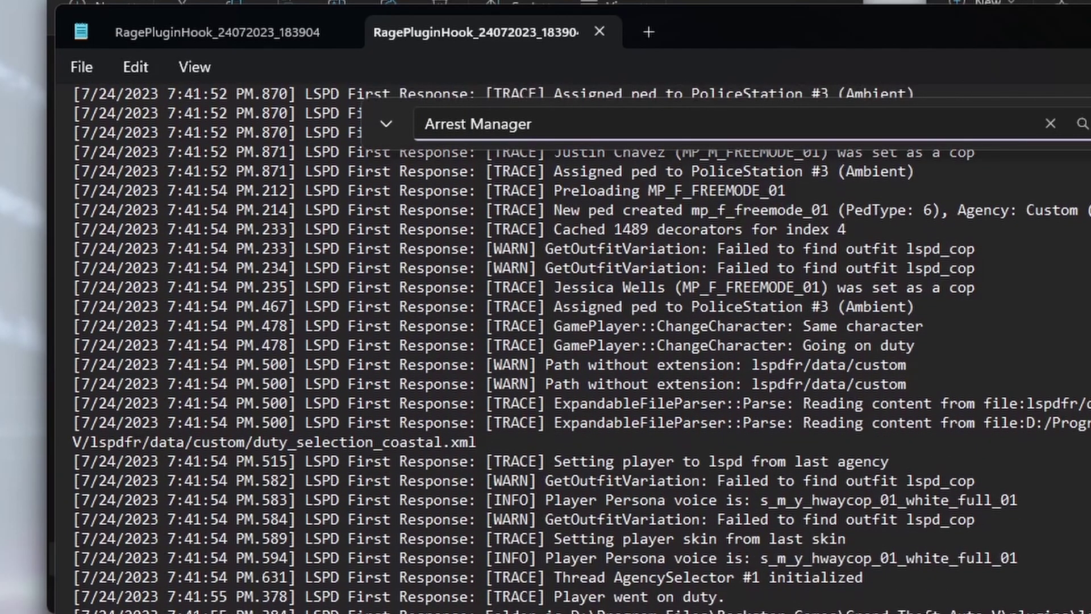
pyautogui.press('Return')
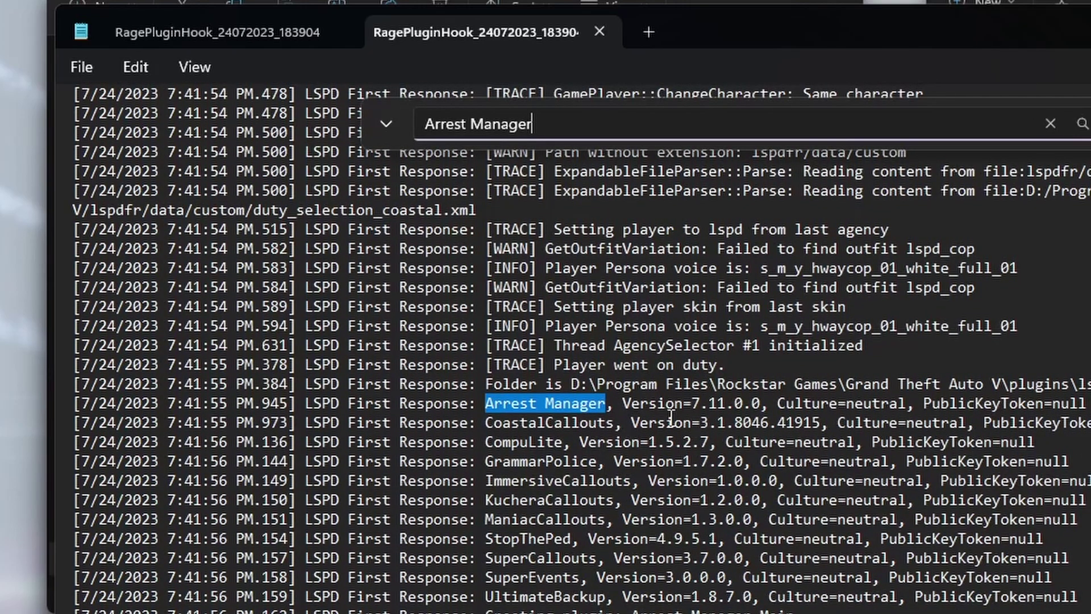
# Select the line showing Arrest Manager Version=7.11.0.0, then close Notepad.
pyautogui.click(728, 396)
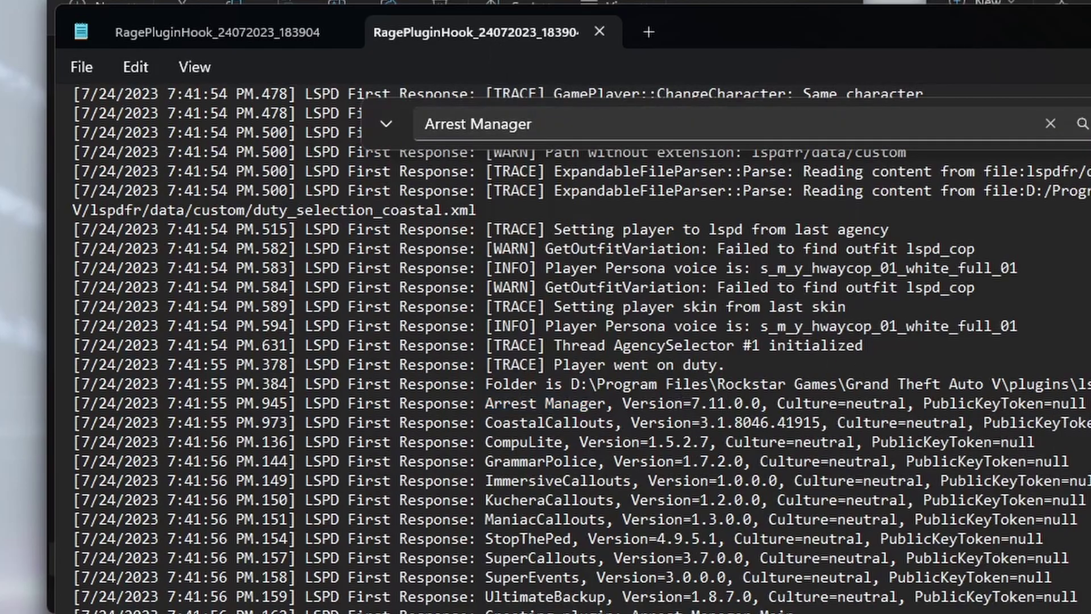
pyautogui.moveTo(1085, 403); pyautogui.dragTo(70, 408)
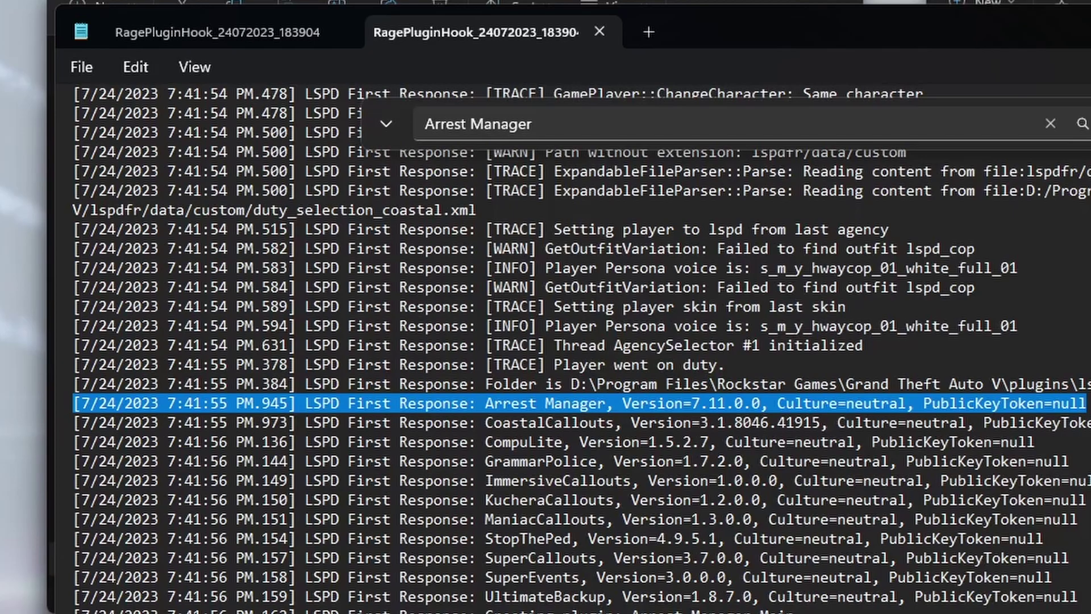
pyautogui.hotkey('alt', 'F4')
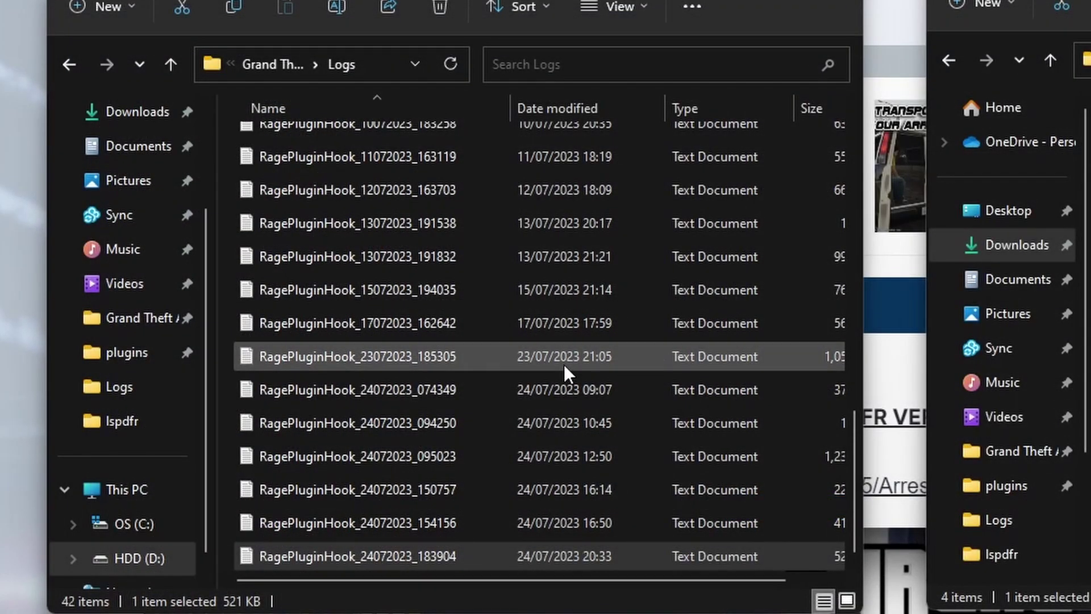